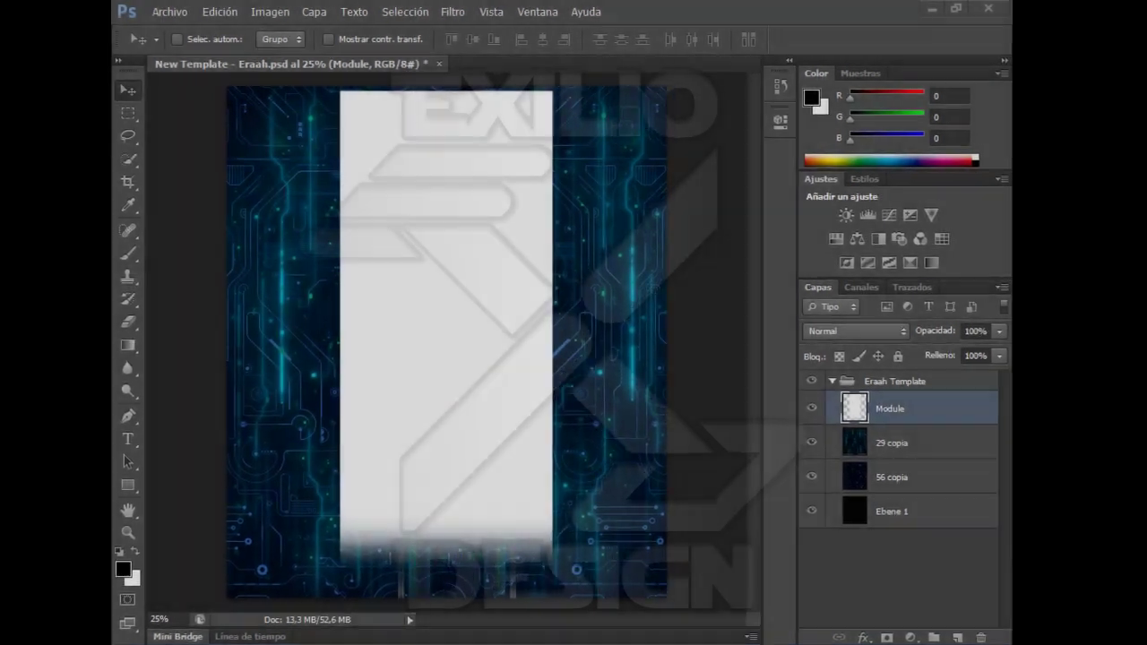
- Place the Versus2 gear render and move it to the top-left corner
left_click(183, 11)
left_click(206, 266)
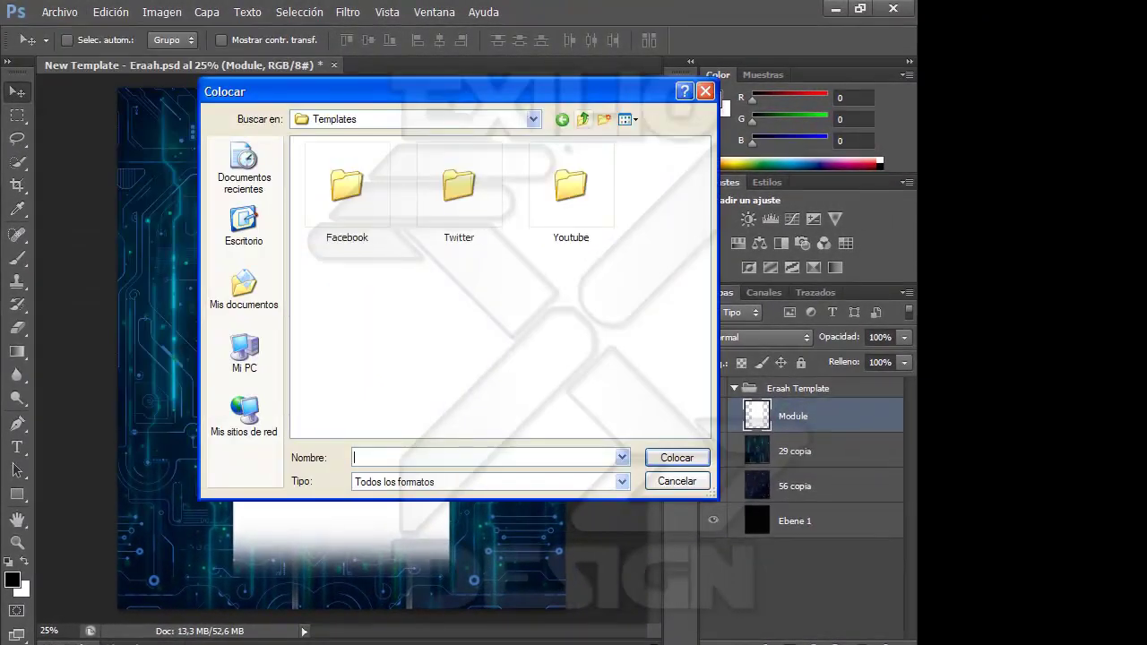
double_click(348, 296)
scroll(502, 287, "down", 5)
left_click(677, 457)
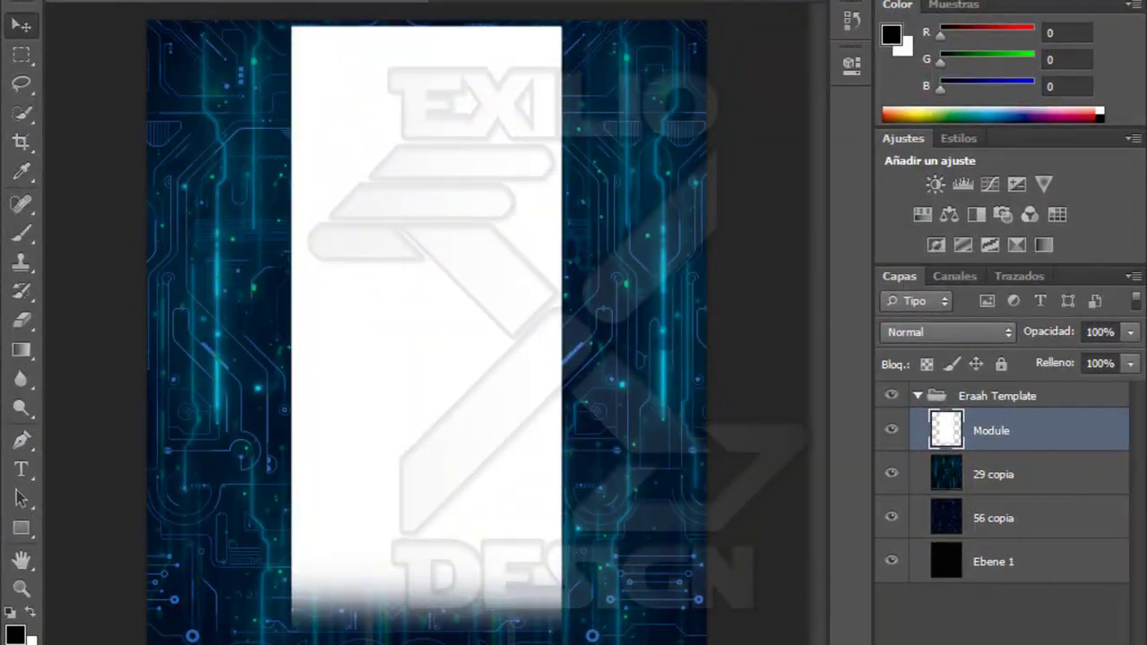
mouse_move(429, 346)
left_mouse_down()
mouse_move(269, 65)
mouse_move(255, 79)
left_mouse_up()
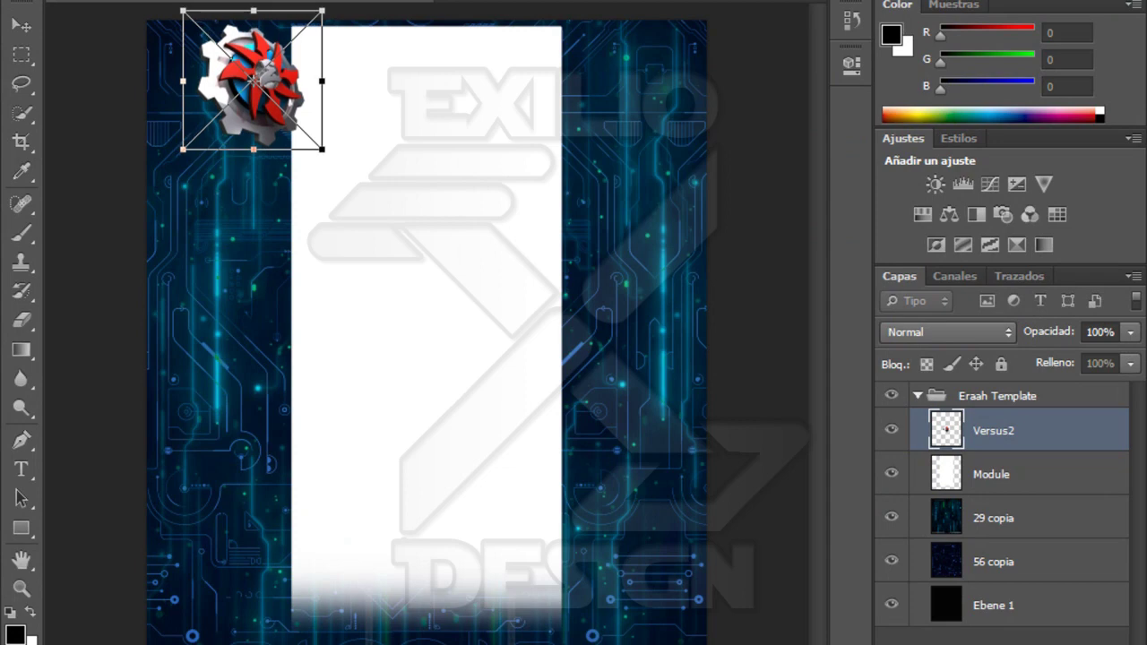
- Position the Versus gear render in the top-left corner and commit it
key("ctrl+plus")
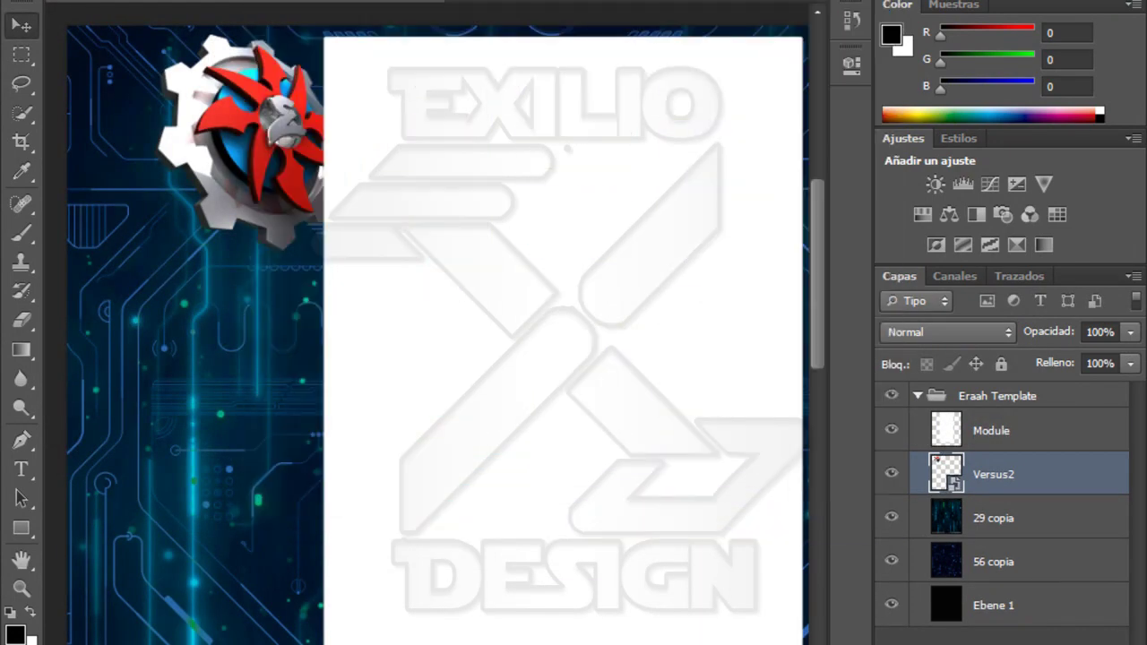
mouse_move(417, 342)
left_mouse_down()
mouse_move(266, 124)
mouse_move(255, 132)
left_mouse_up()
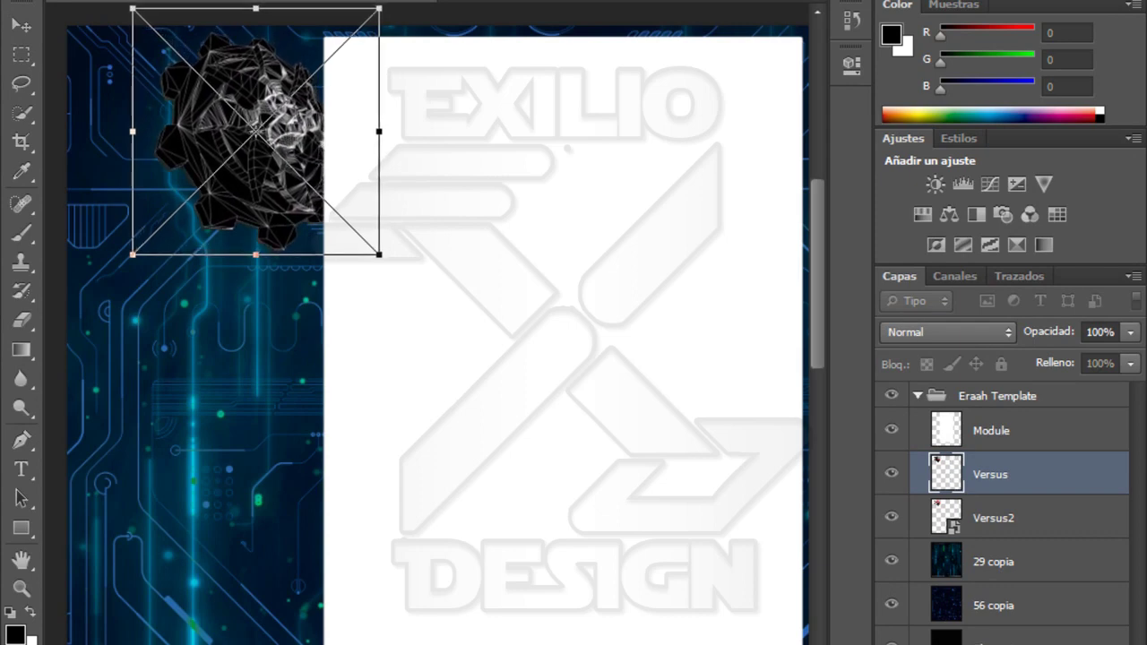
key("Left")
key("Left")
key("Return")
- Duplicate Versus, move the copy below Versus2, and rasterize it
key("ctrl+j")
left_click_drag(990, 474, 991, 555)
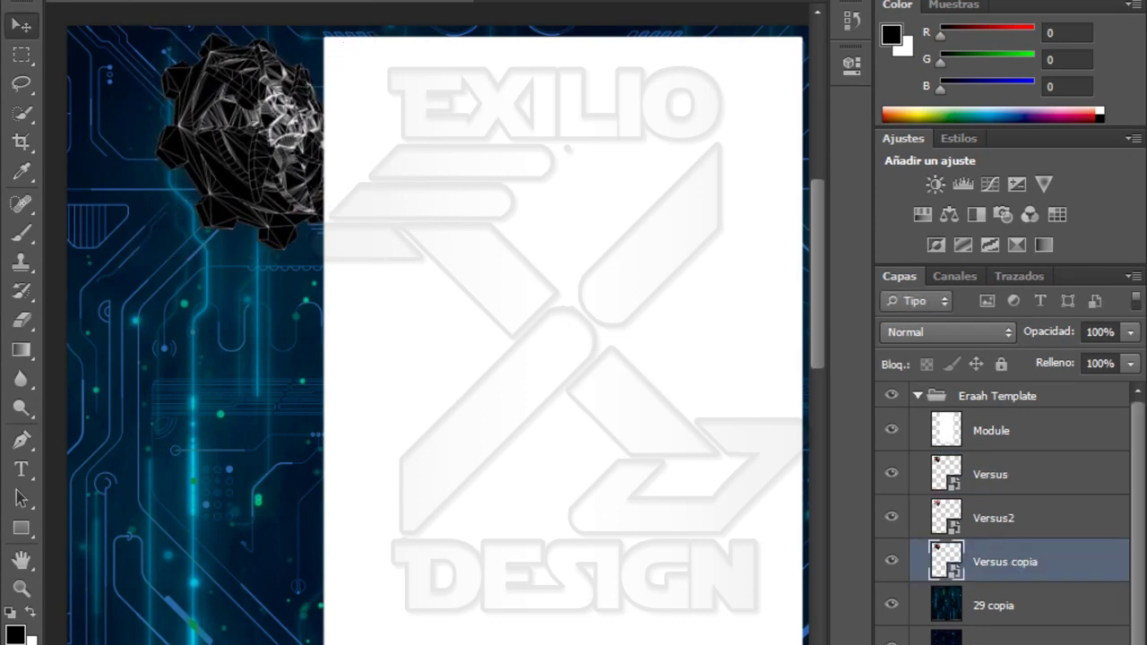
right_click(990, 562)
left_click(776, 325)
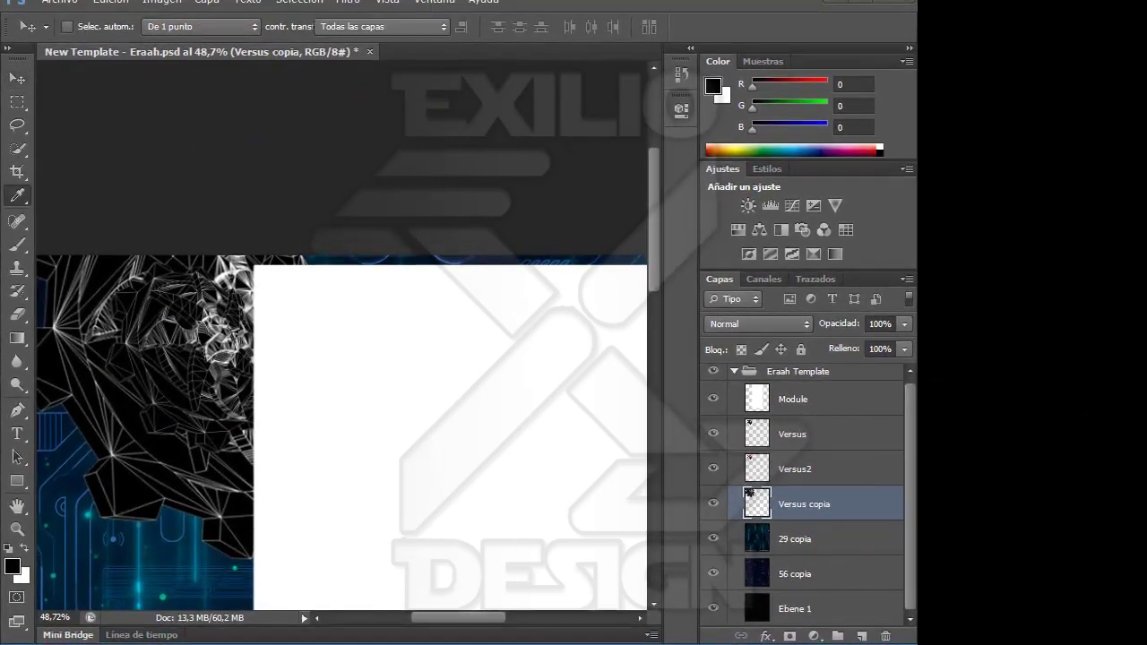
- Colorize Versus copia cyan with Hue/Saturation (hue 180, saturation 50)
key("ctrl+u")
left_click(591, 331)
type("50")
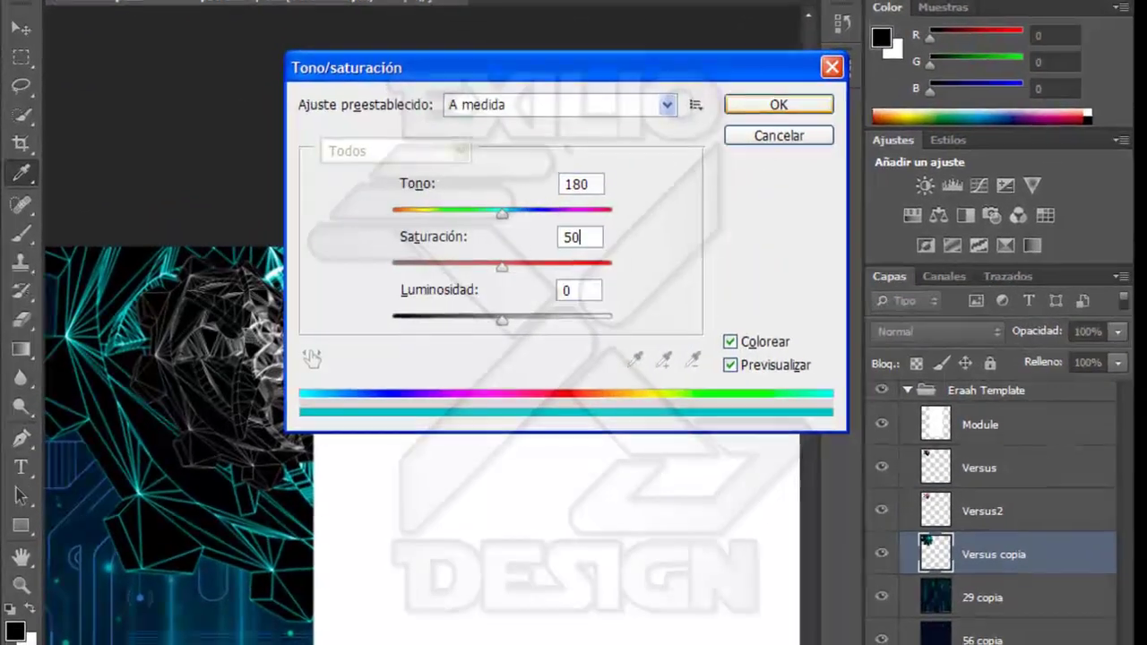
key("Return")
left_click(760, 324)
- Blend Versus copia as Color más claro, then select the 29 copia layer
left_click(738, 181)
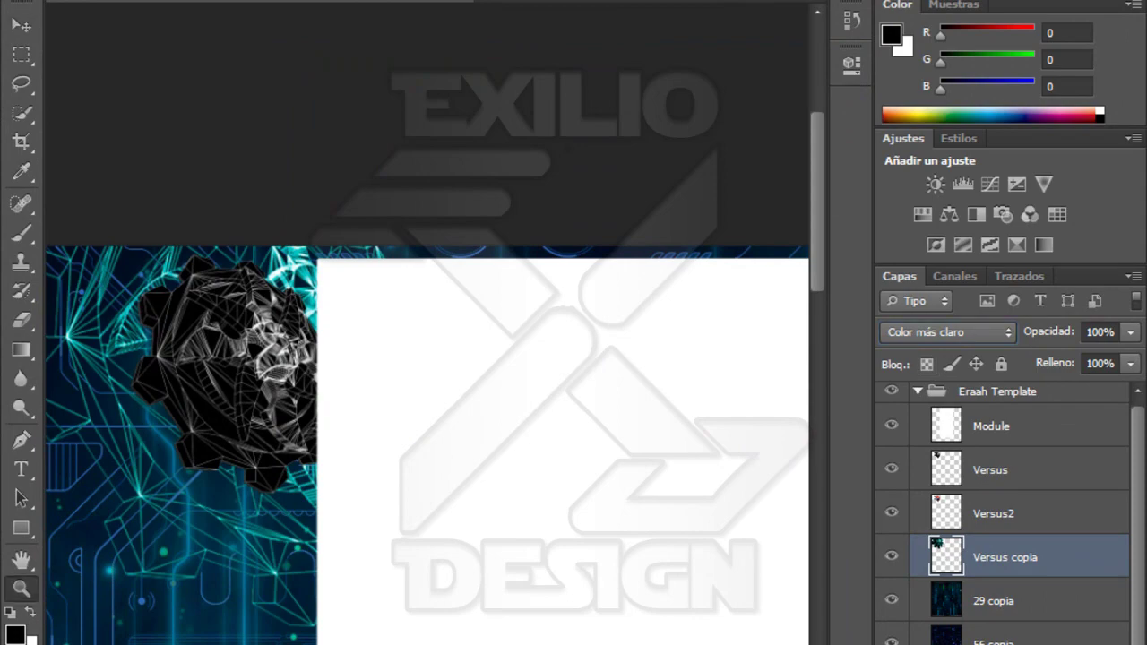
left_click_drag(358, 448, 527, 318)
key("v")
left_click_drag(443, 193, 444, 213)
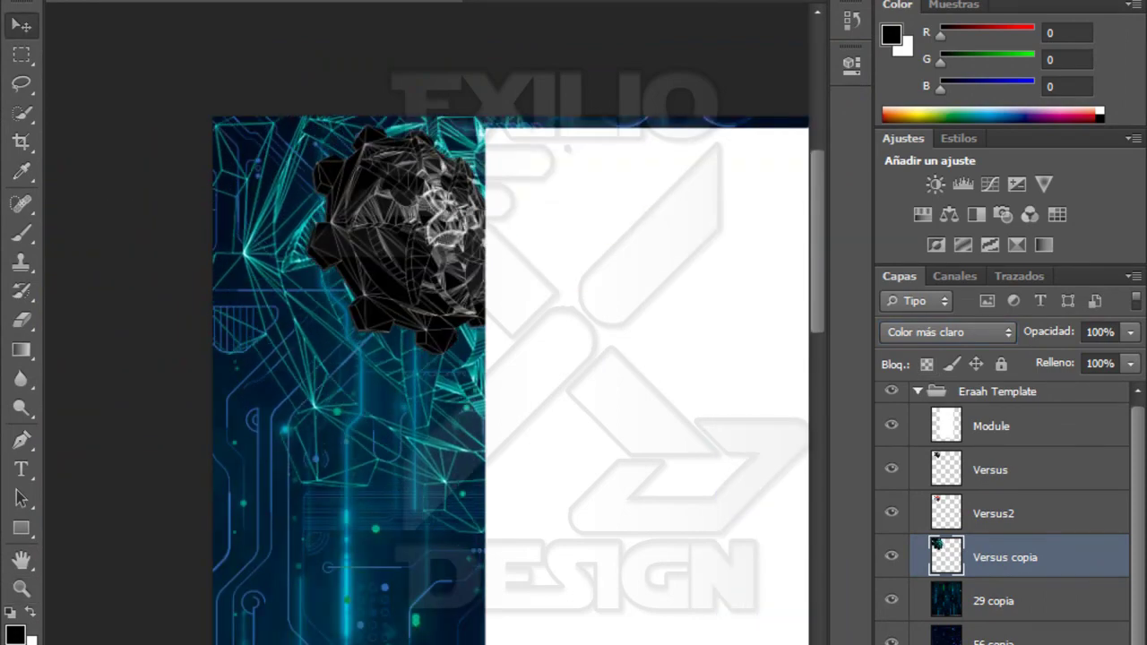
left_click(795, 552)
- Place the abstract_circles image from the Amazng LIGHTs folder
left_click(59, 12)
left_click(84, 254)
double_click(622, 167)
scroll(502, 287, "down", 10)
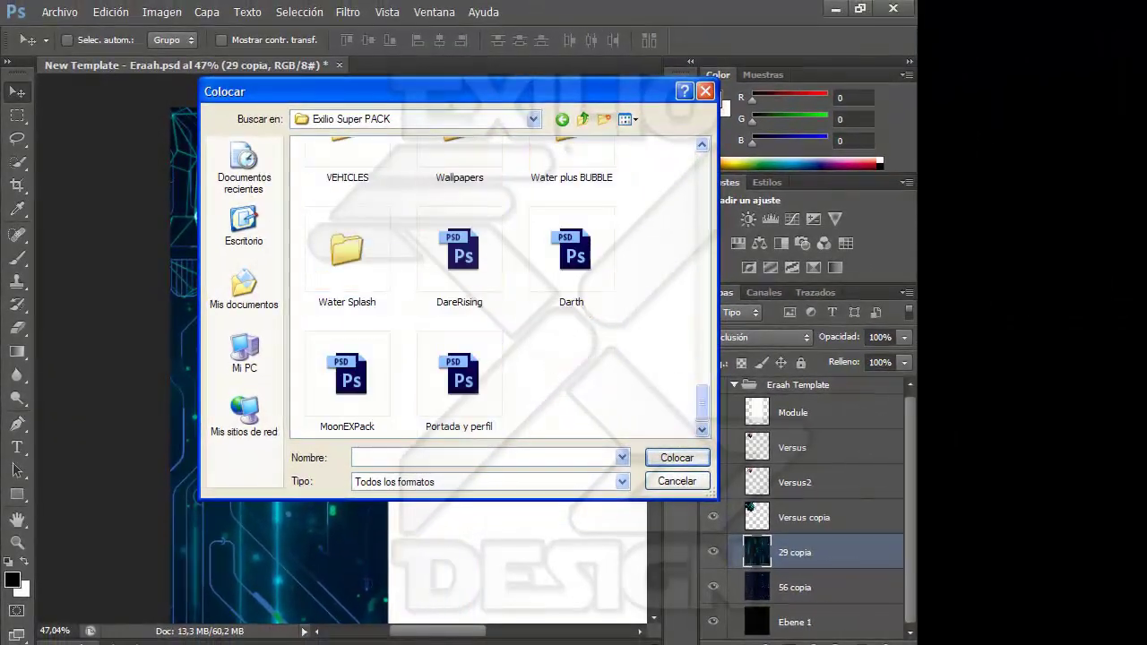
scroll(502, 287, "up", 3)
scroll(538, 269, "up", 5)
scroll(538, 268, "up", 3)
double_click(459, 179)
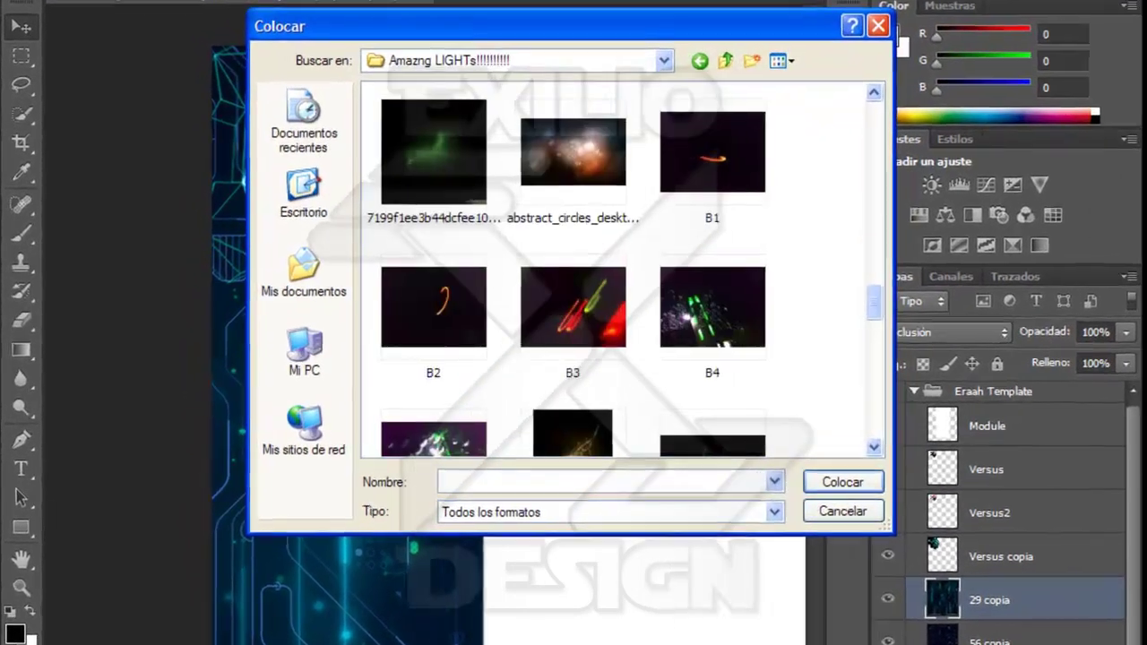
double_click(573, 152)
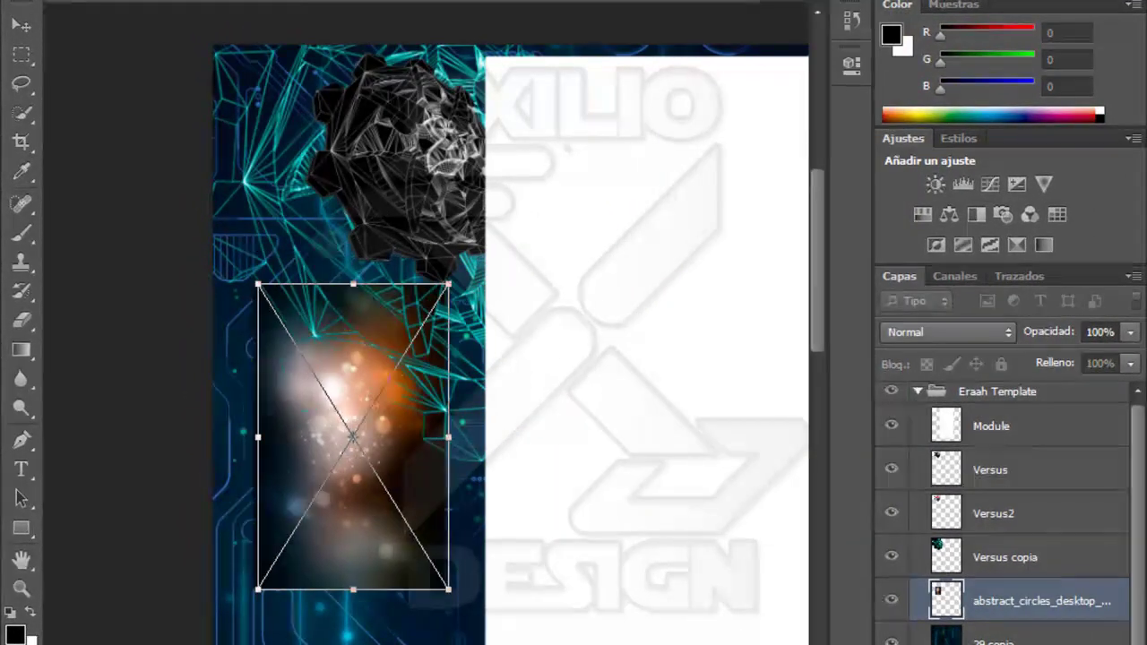
- Stretch the abstract circles image over the left strip and commit the transform
left_click_drag(259, 285, 95, 17)
left_click(948, 331)
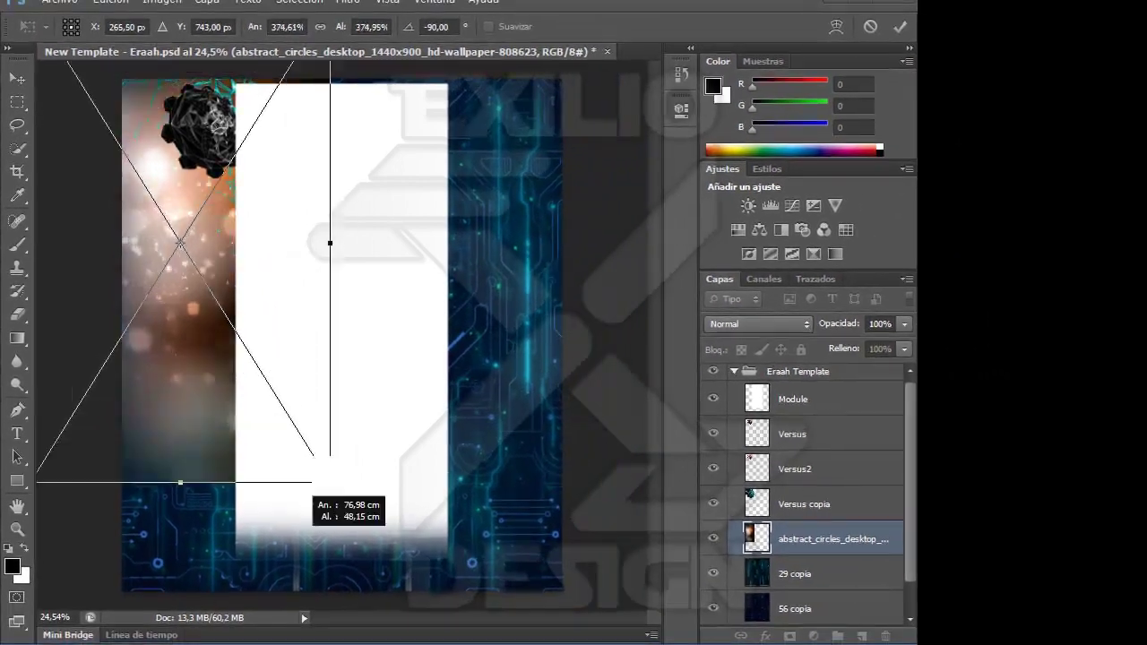
mouse_move(328, 486)
left_mouse_down()
mouse_move(277, 619)
mouse_move(294, 610)
left_mouse_up()
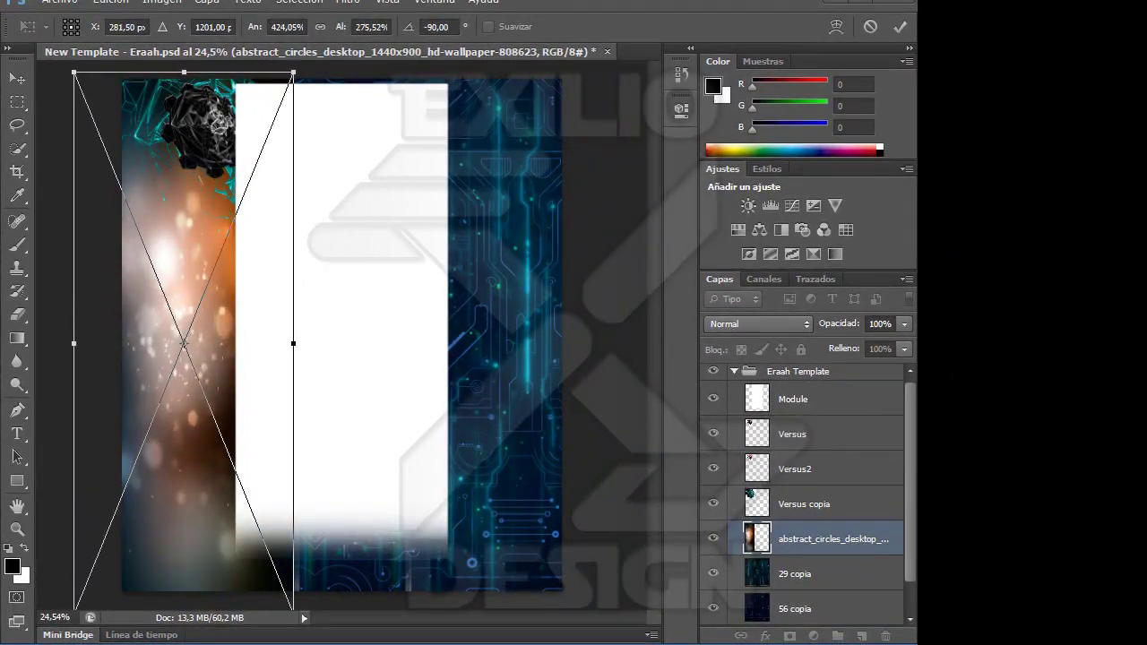
key("Return")
- Try several blend modes on the light image, settling on Sobreexponer color
key("ctrl+u")
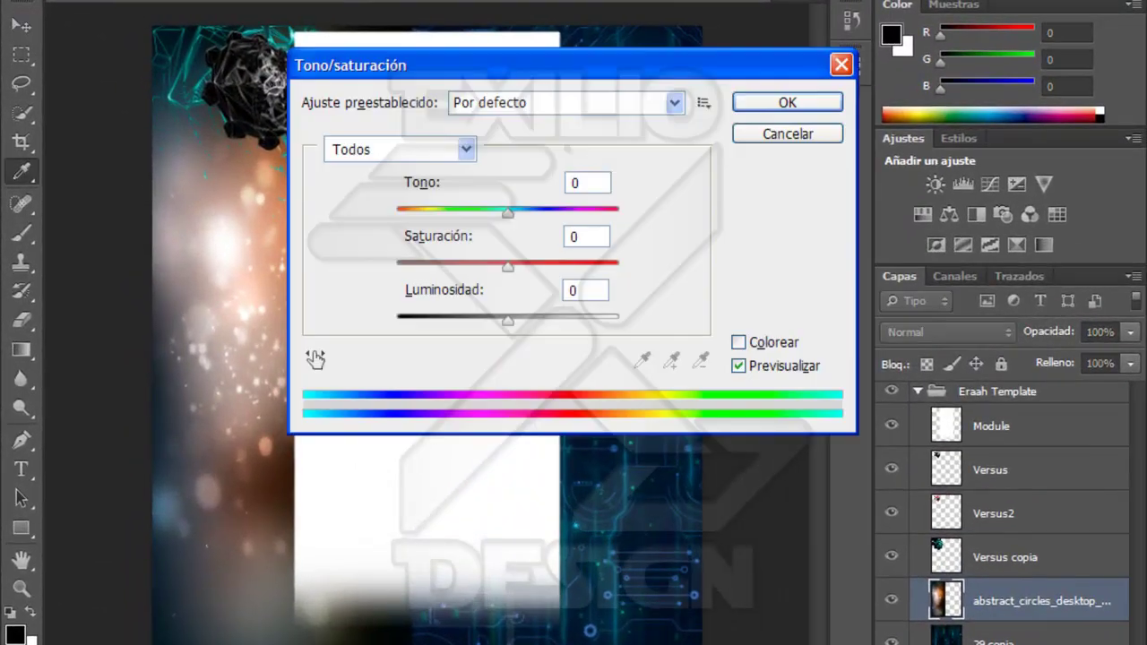
key("Escape")
left_click(948, 332)
left_click(896, 188)
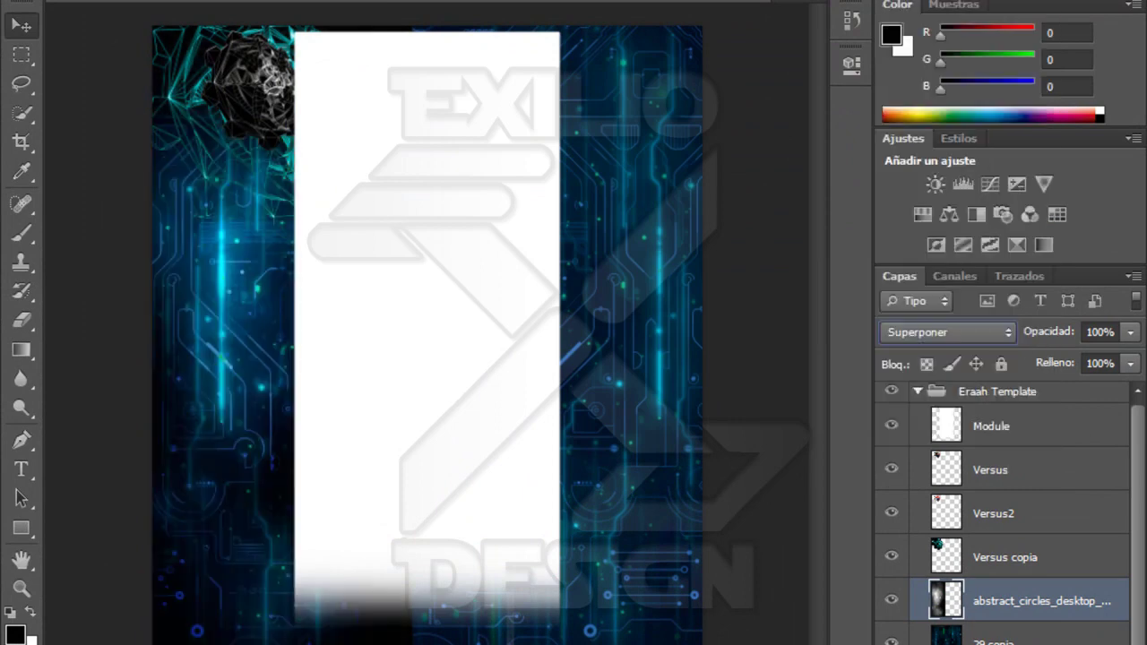
key("Down")
key("Down")
key("Down")
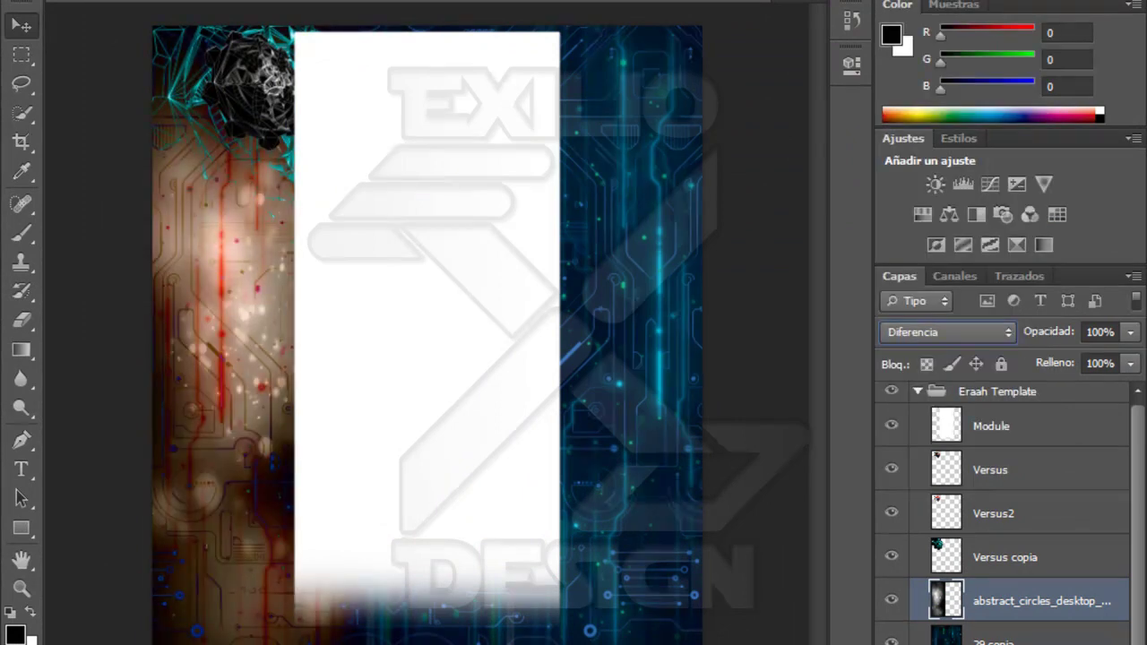
key("Down")
key("Down")
key("Down")
key("Down")
key("Down")
key("Down")
left_click(948, 332)
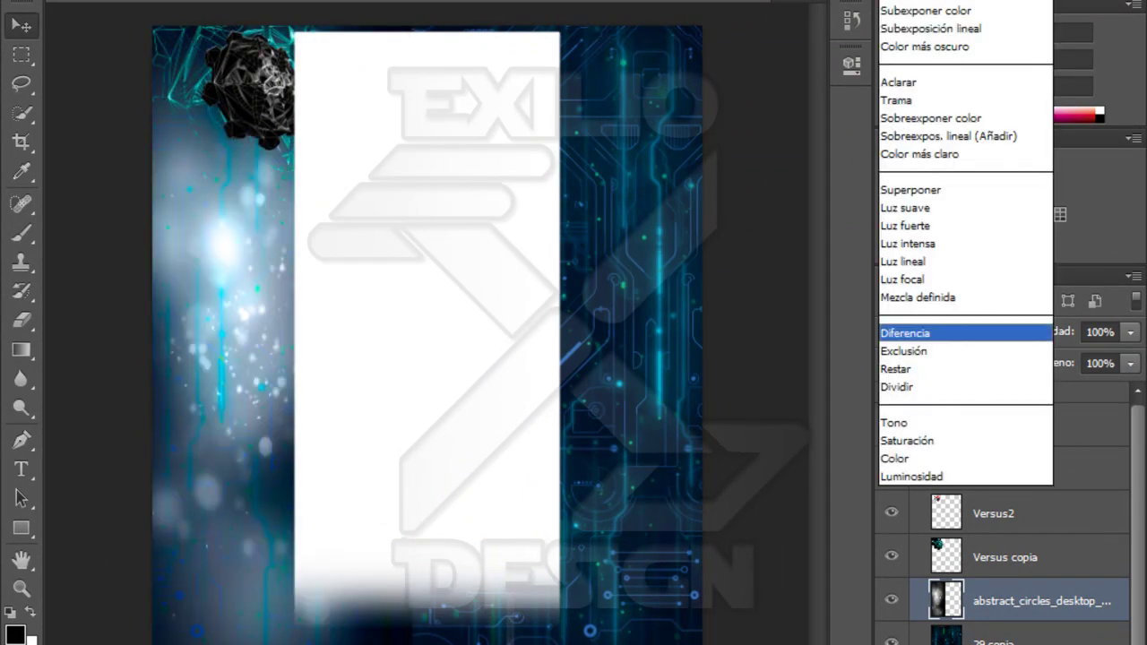
left_click(896, 346)
left_click(949, 332)
left_click(896, 80)
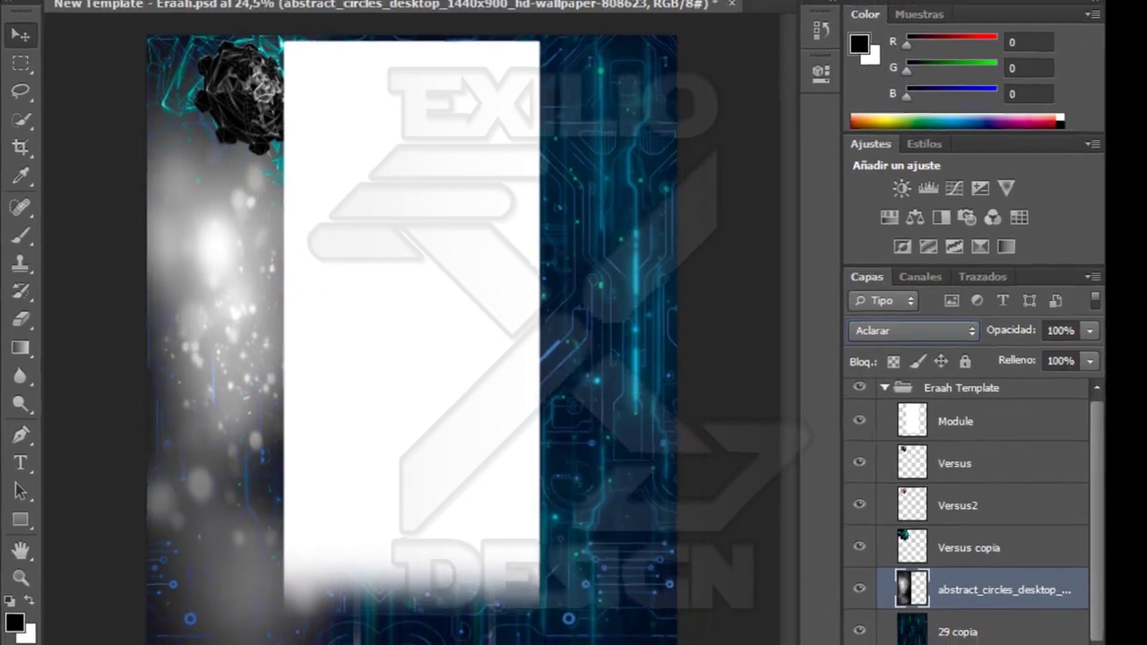
key("Down")
key("Down")
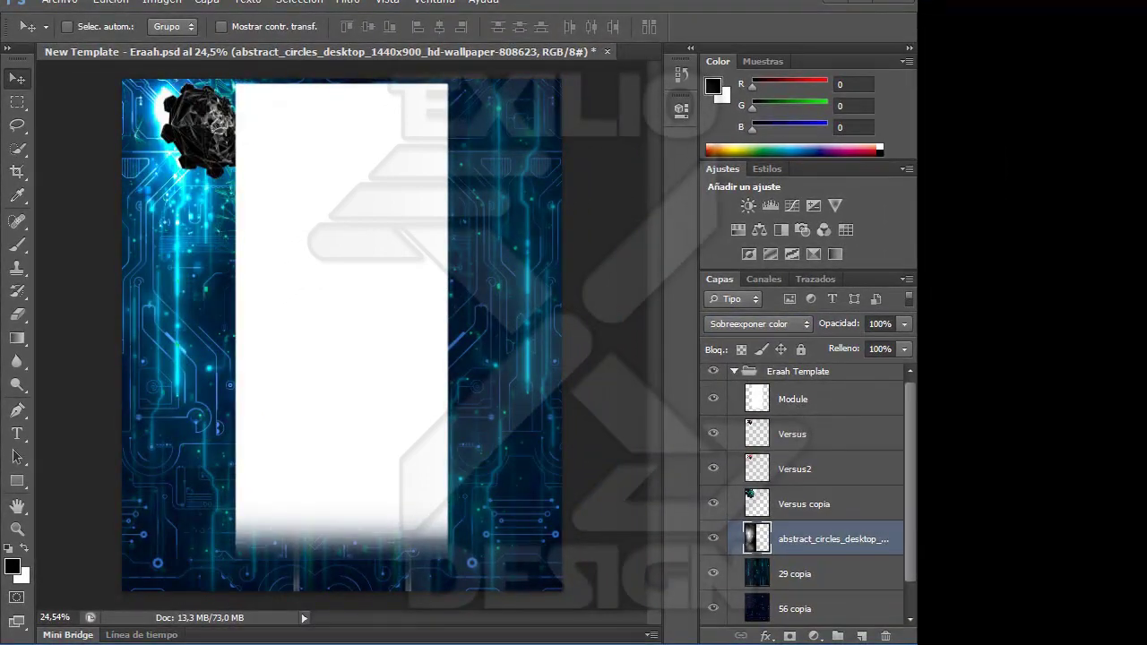
- Cancel the light image transform and delete the light layer's mask
key("ctrl+t")
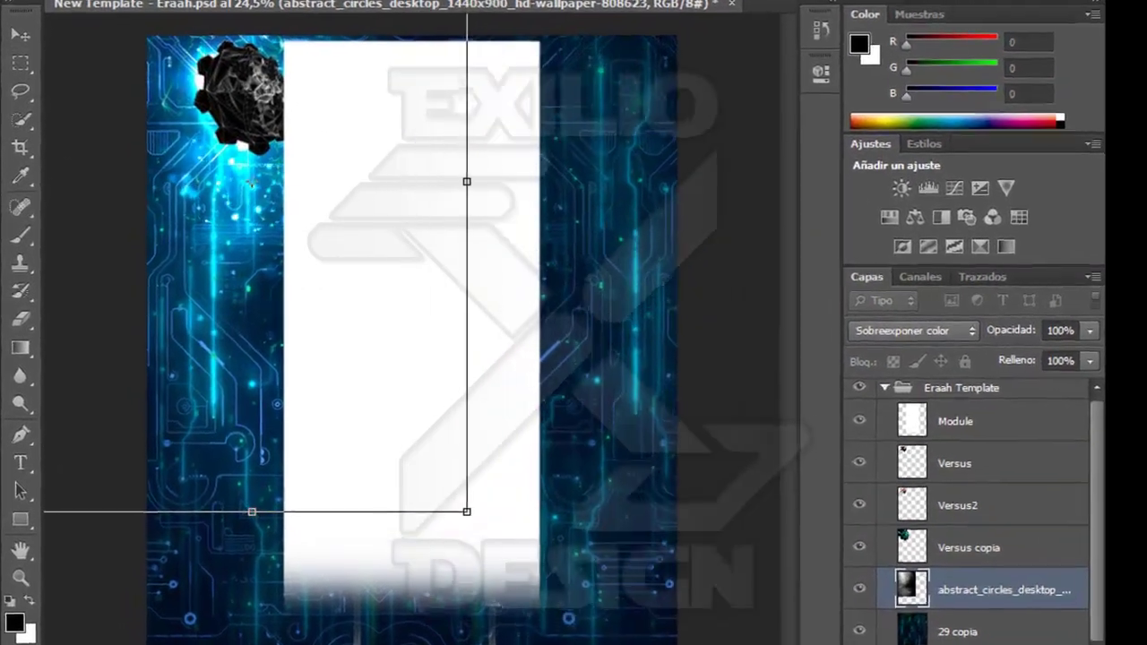
key("Escape")
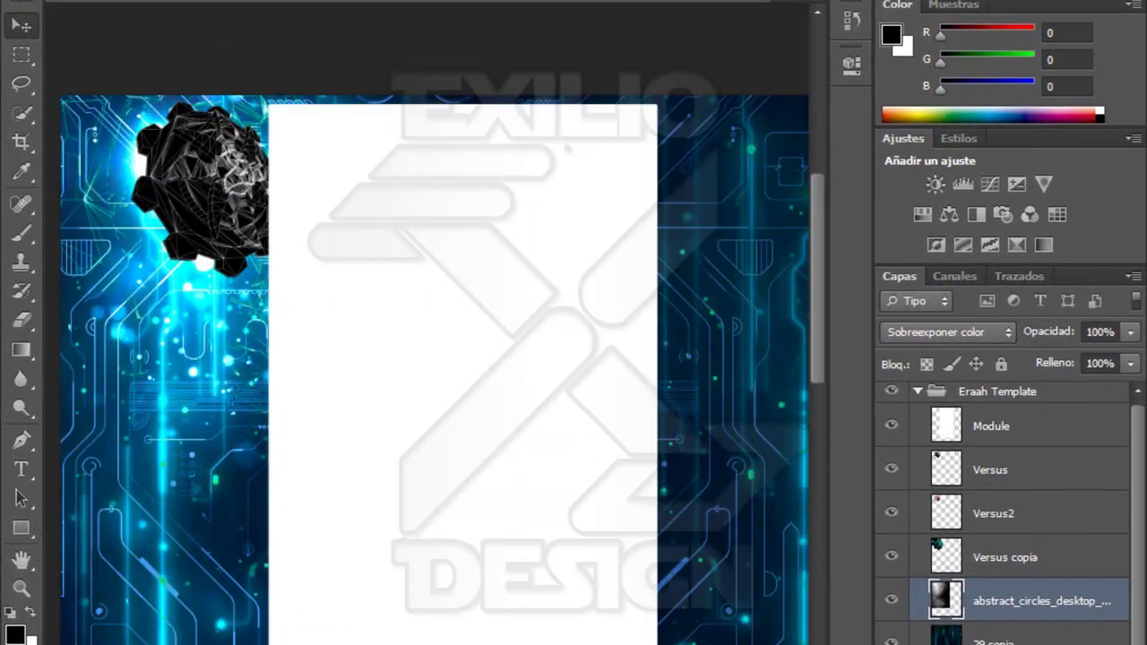
key("b")
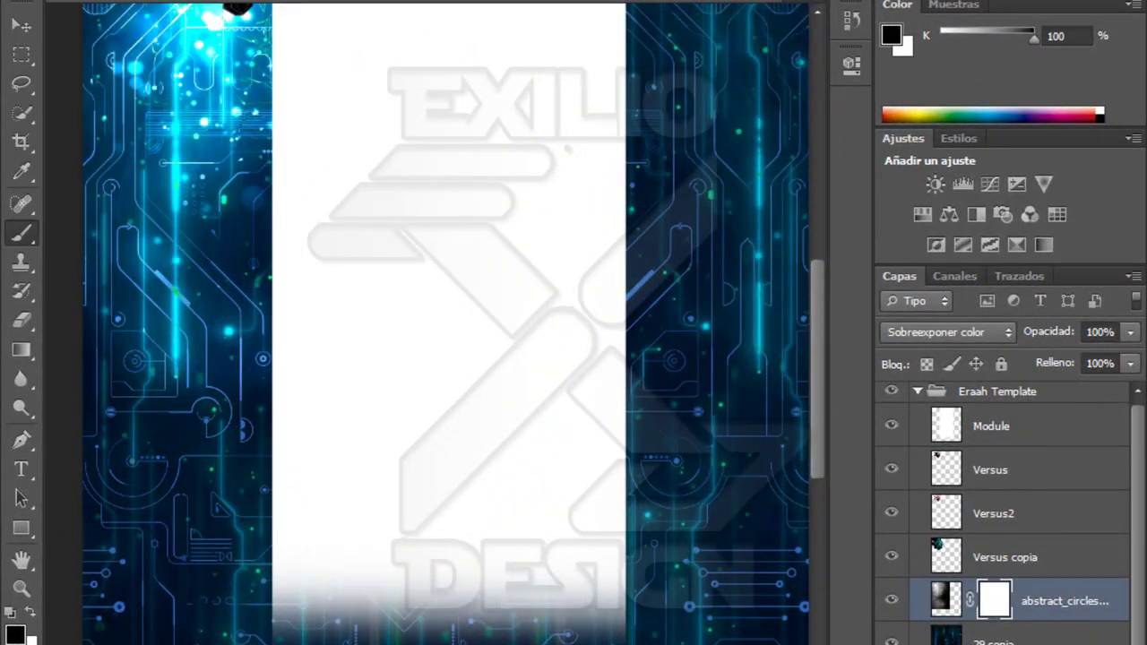
scroll(448, 323, "up", 5)
scroll(449, 323, "down", 2)
right_click(995, 601)
left_click(753, 440)
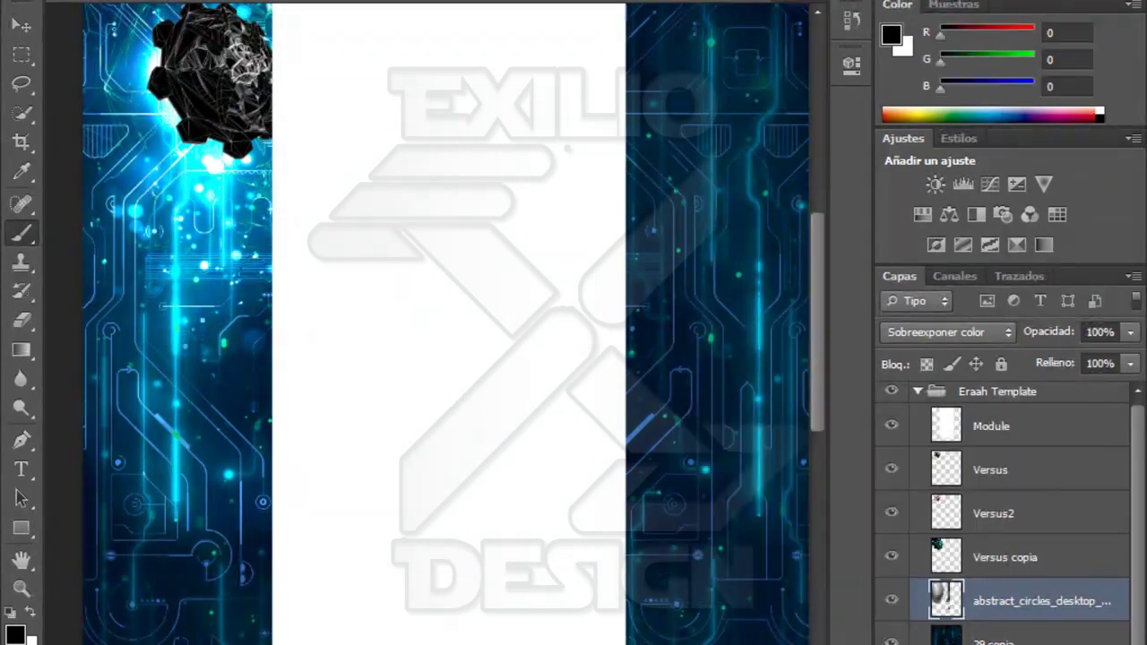
- Set Versus to Trama with lower fill and colourise it (hue 160, saturation 56)
left_click(990, 469)
left_click(949, 332)
left_click(914, 194)
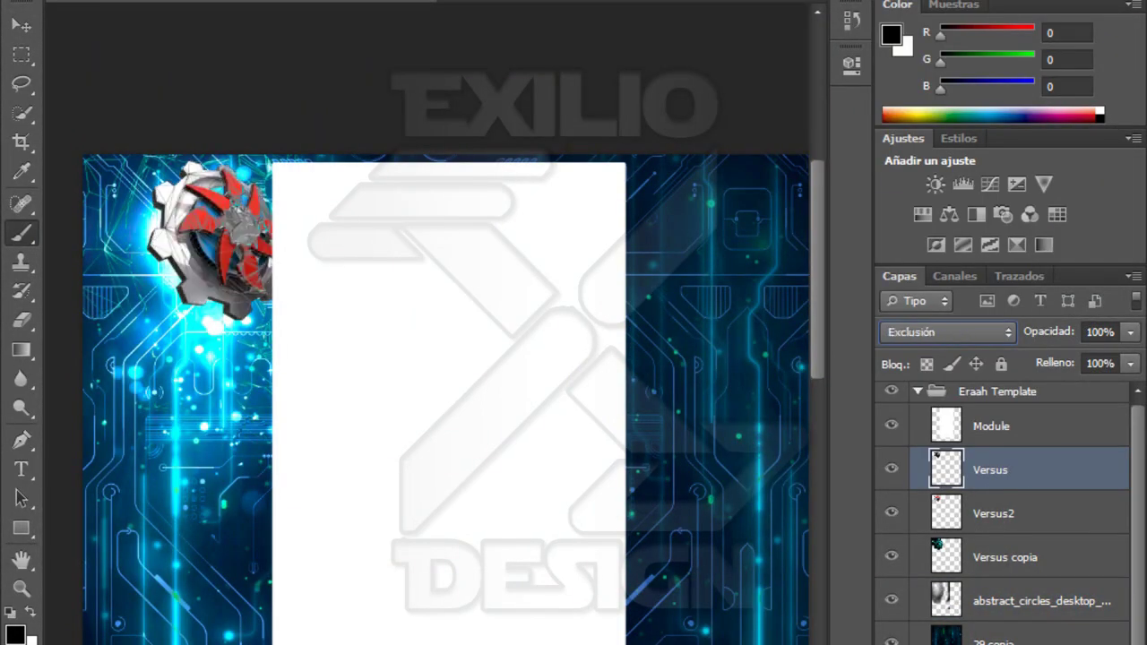
left_click(948, 332)
scroll(949, 332, "up", 3)
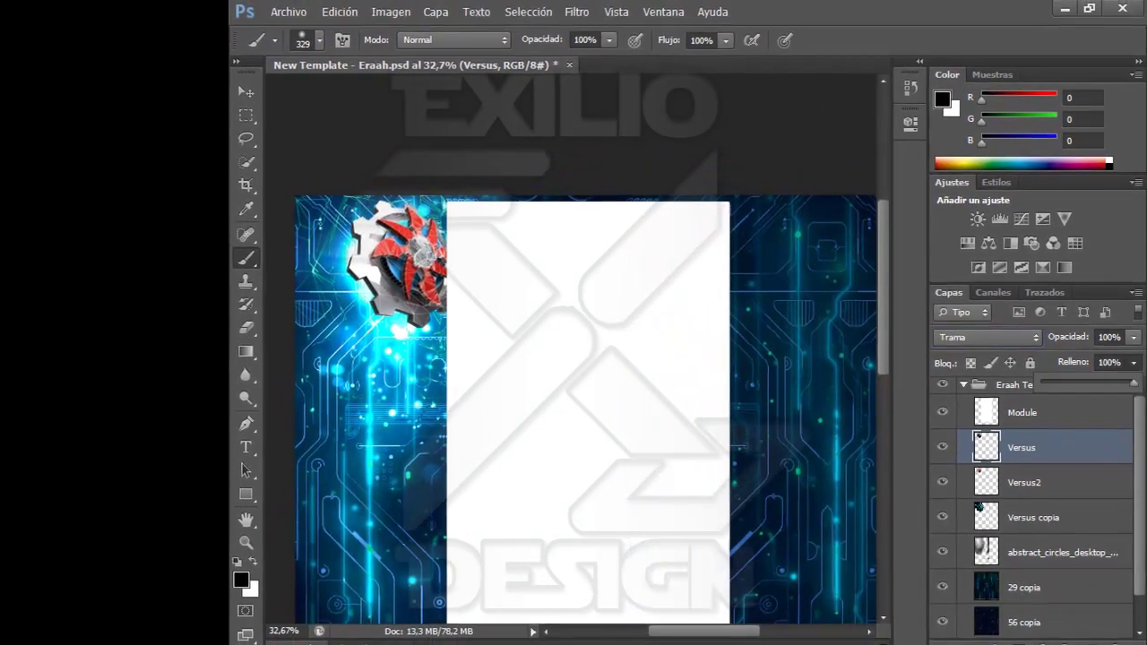
left_click_drag(1134, 384, 1088, 384)
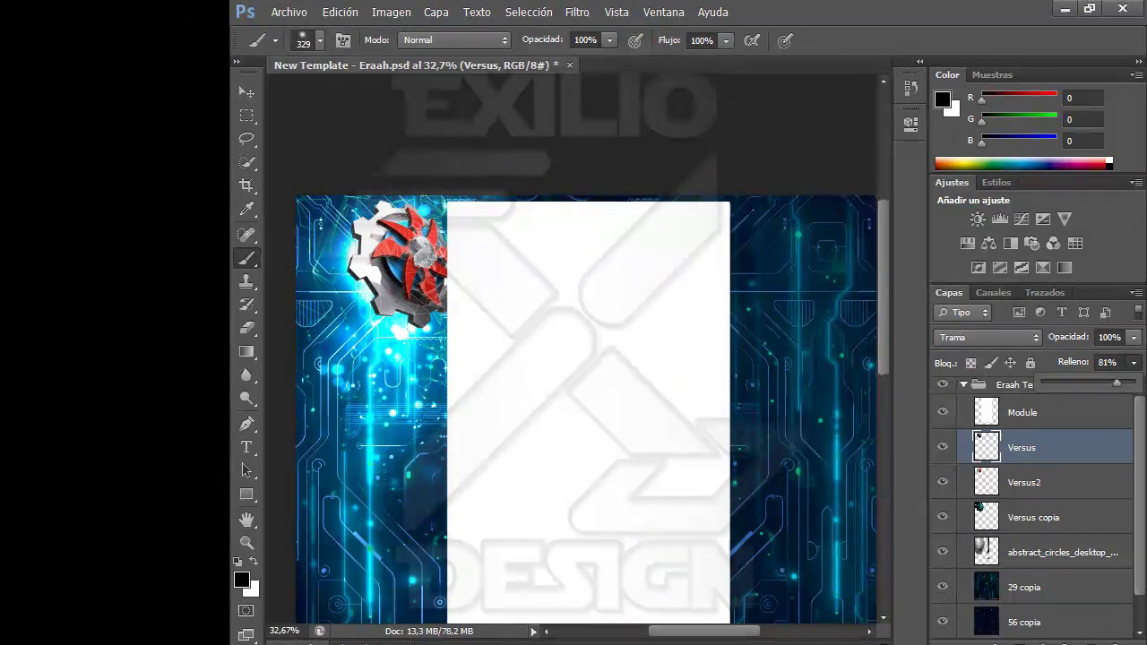
key("ctrl+u")
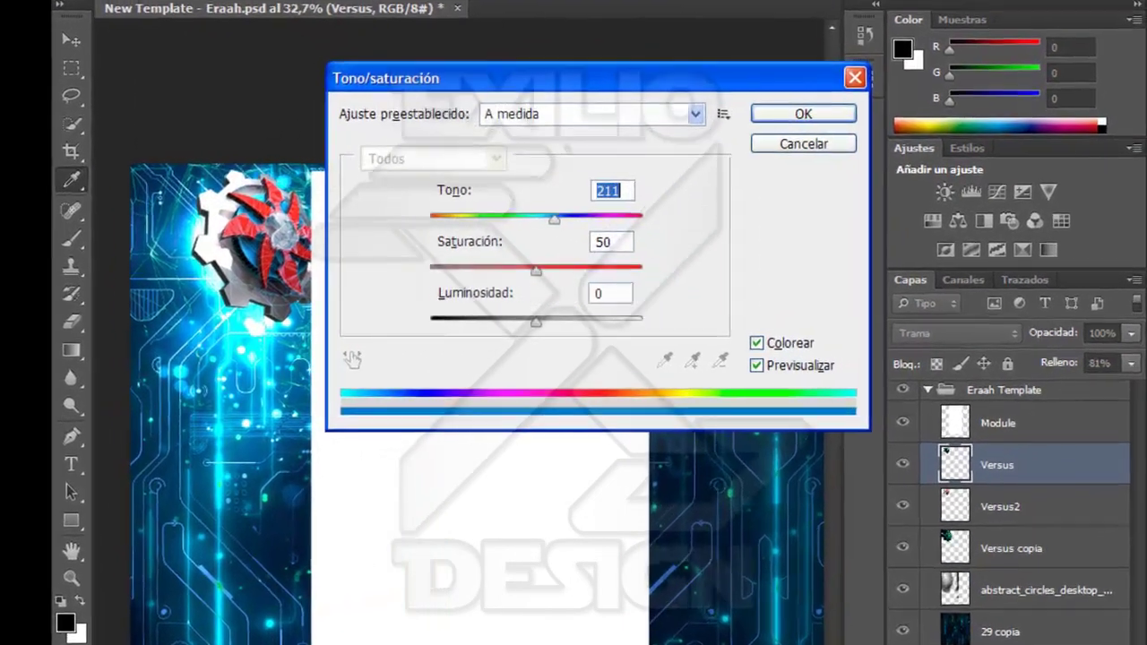
key("Return")
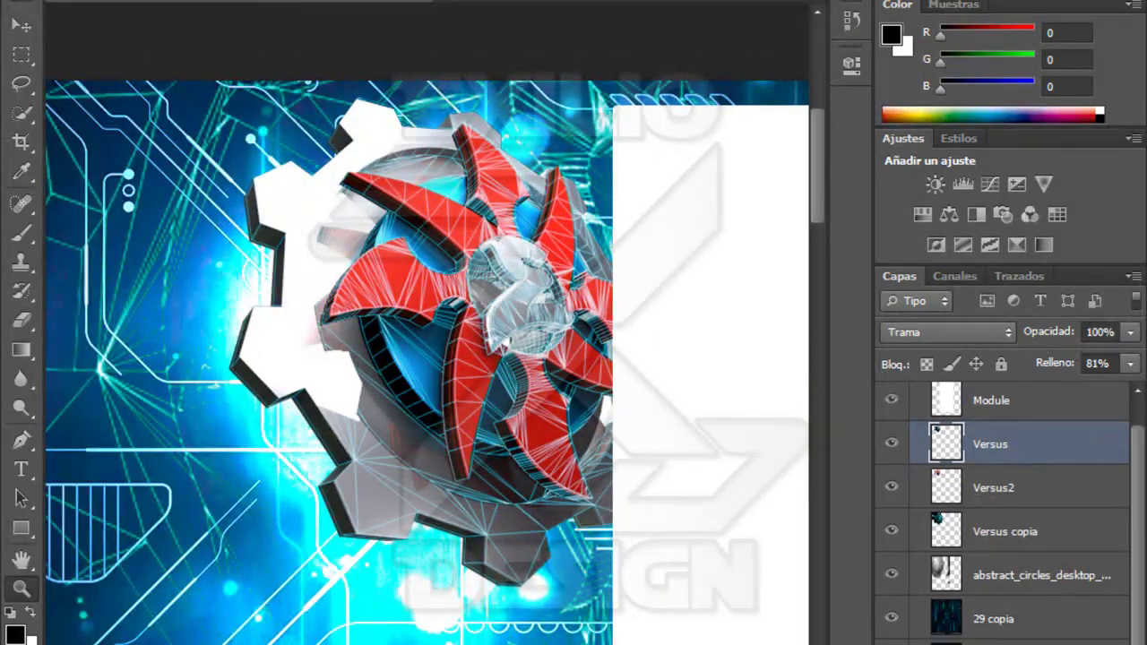
- Place the Aro ring image and add a white layer mask to it
key("alt+a")
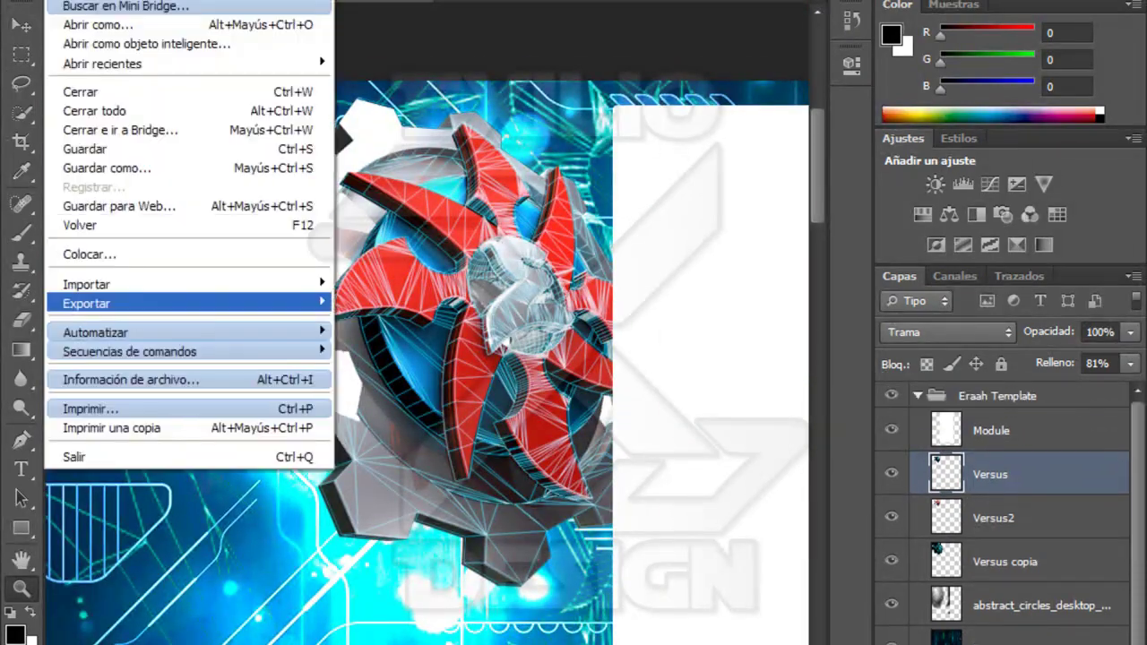
key("Up")
key("Up")
key("Return")
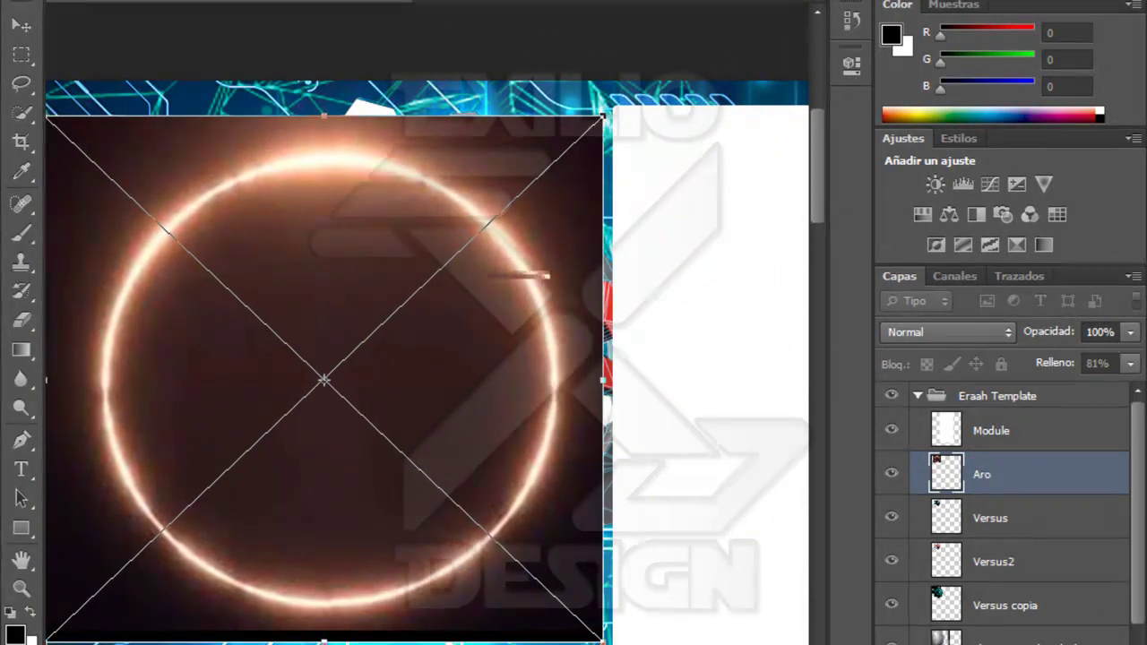
key("Return")
right_click(748, 133)
left_click(846, 371)
- Brush out the ring's dark inside and edges to reveal the gear and background
key("b")
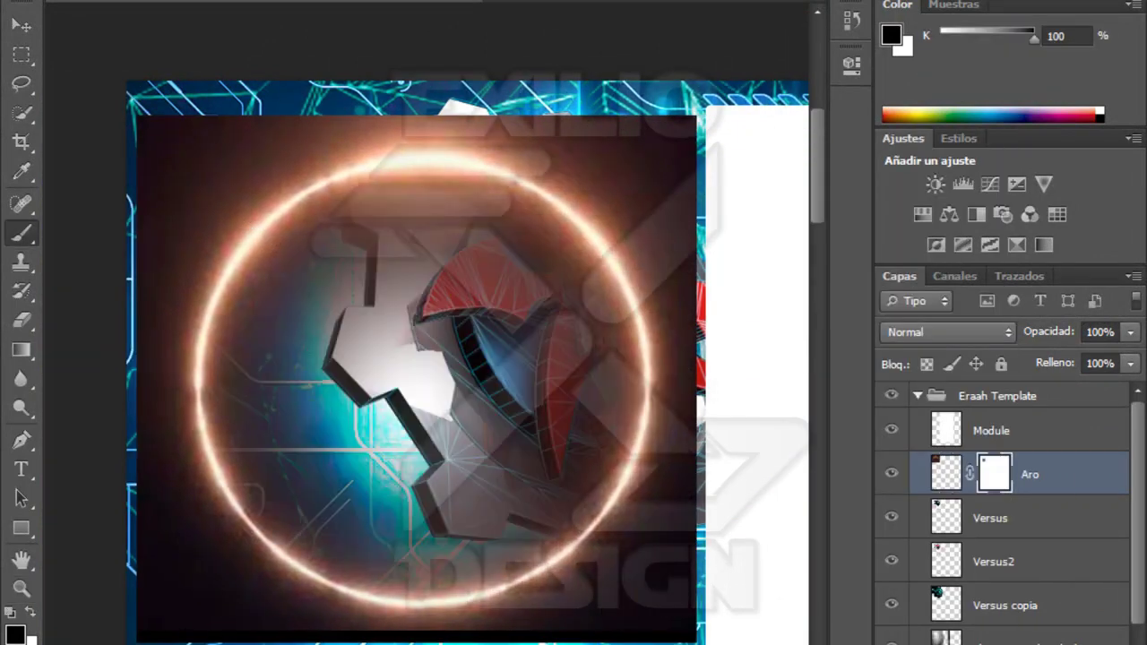
key("Return")
left_click_drag(313, 538, 502, 323)
left_click_drag(502, 269, 296, 404)
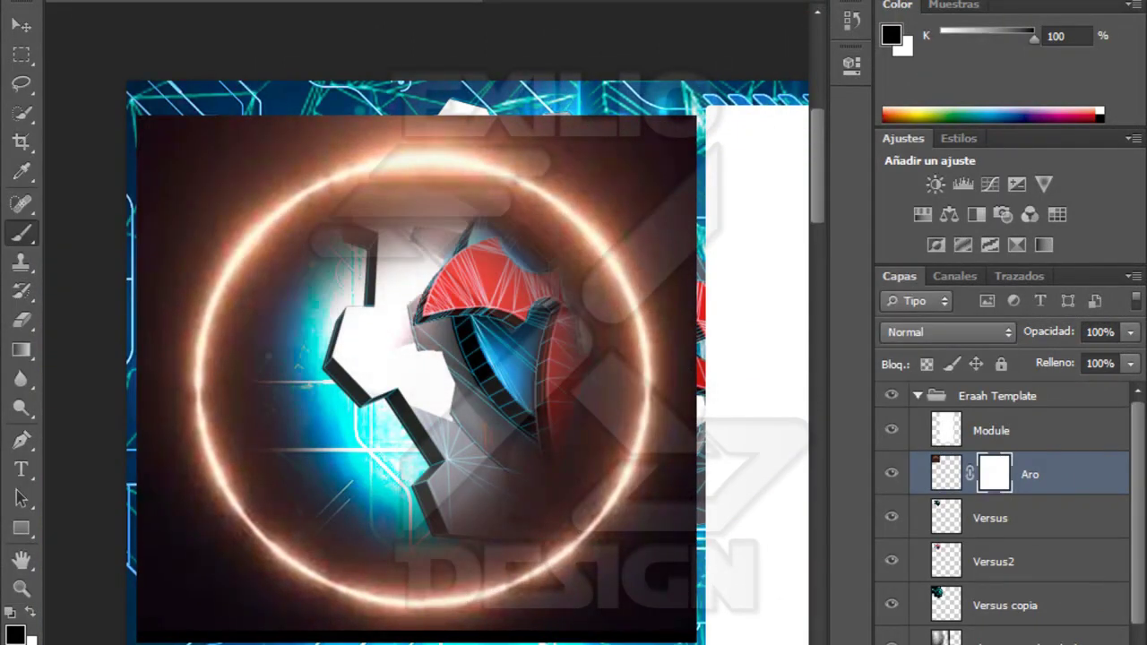
left_click_drag(269, 538, 583, 287)
left_click_drag(538, 233, 269, 403)
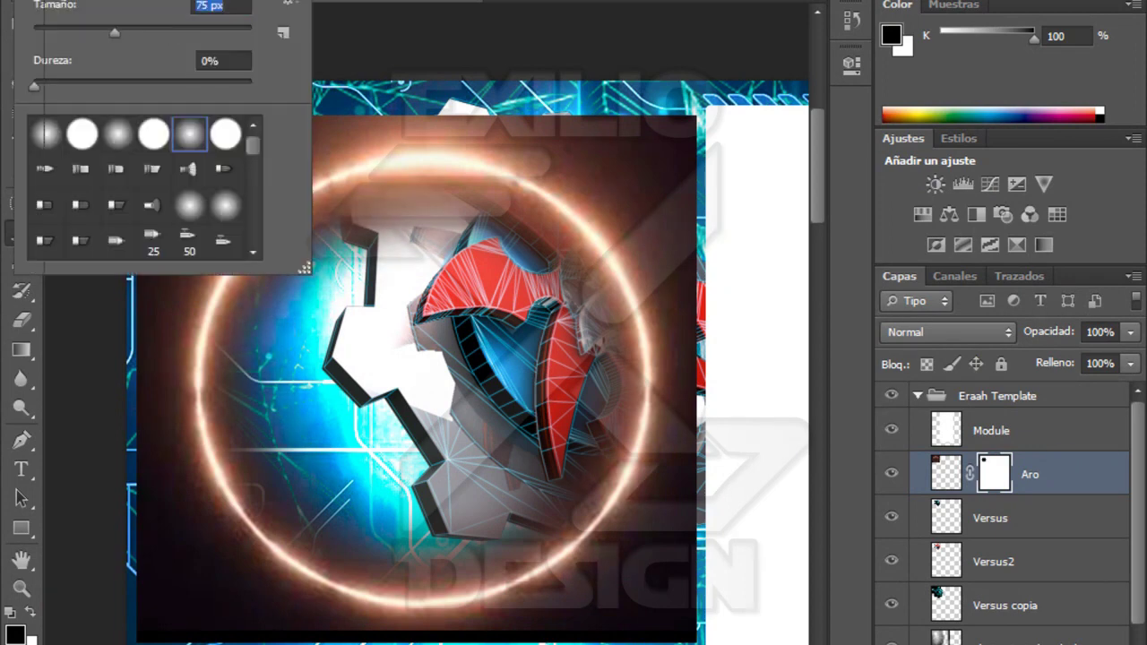
left_click_drag(555, 134, 681, 224)
mouse_move(161, 277)
left_mouse_down()
mouse_move(197, 610)
mouse_move(358, 632)
left_mouse_up()
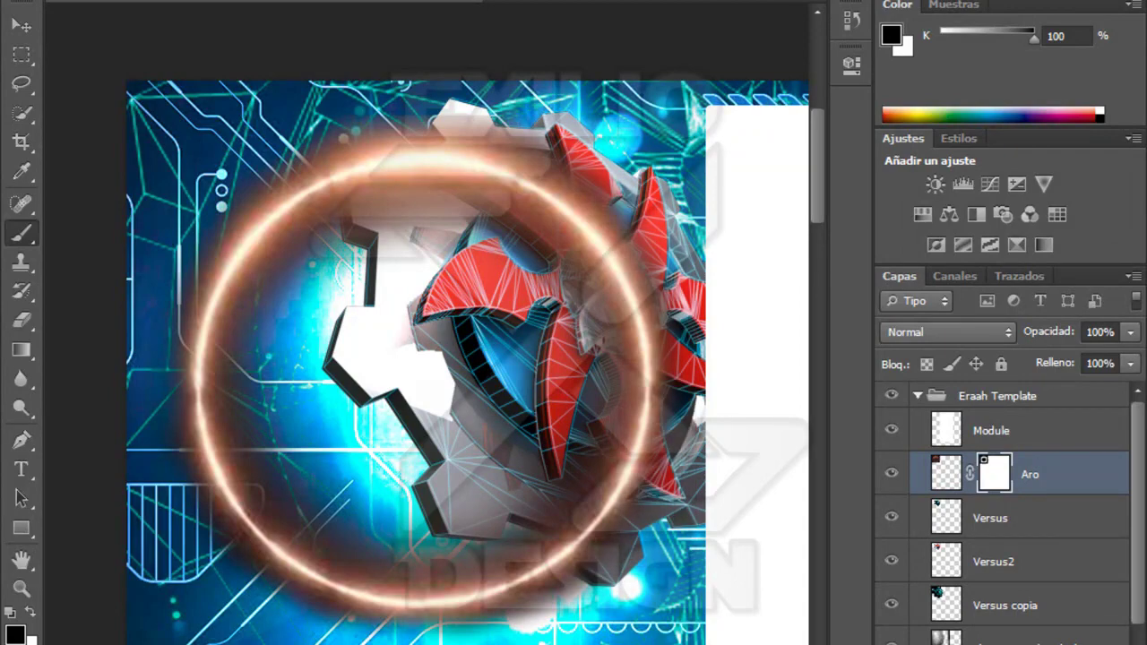
- Duplicate and scale up the ring, set Trama, and merge copies into Aro copia 2
right_click(994, 473)
key("ctrl+j")
key("ctrl+t")
left_click_drag(193, 166, 145, 124)
left_click(948, 331)
left_click(897, 99)
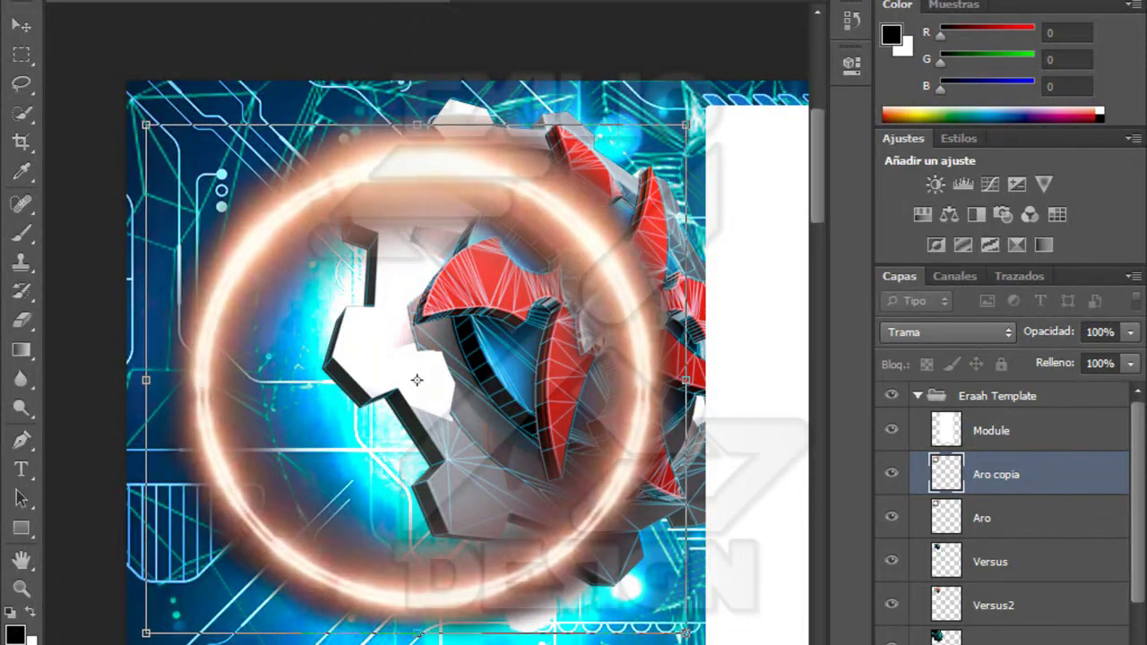
key("ctrl+j")
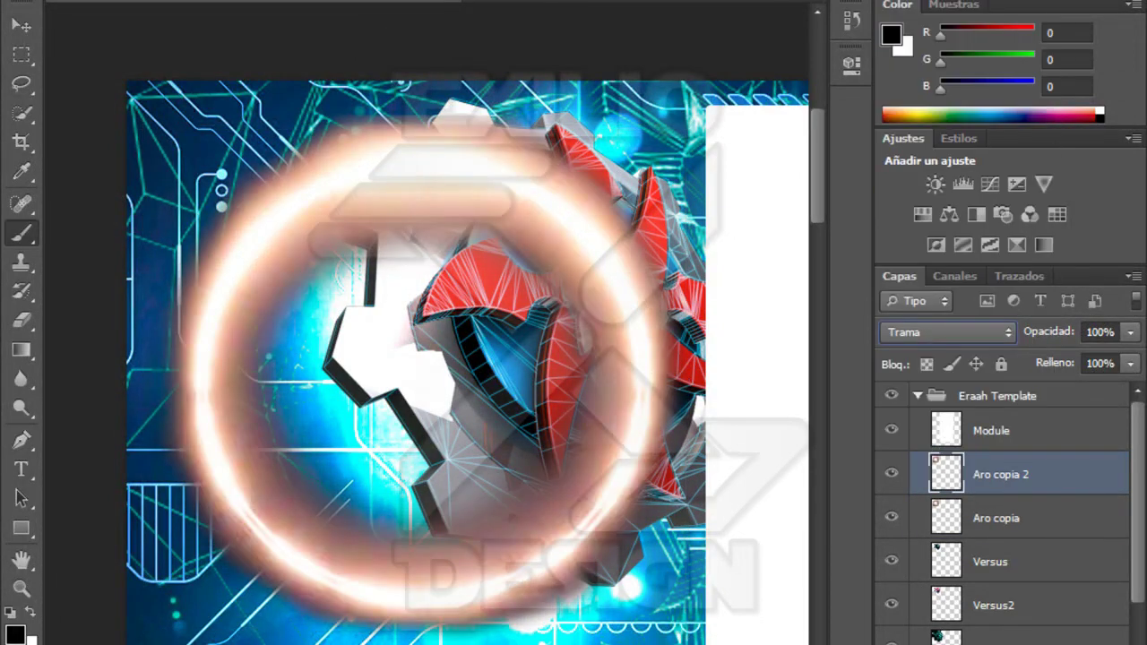
key("ctrl+e")
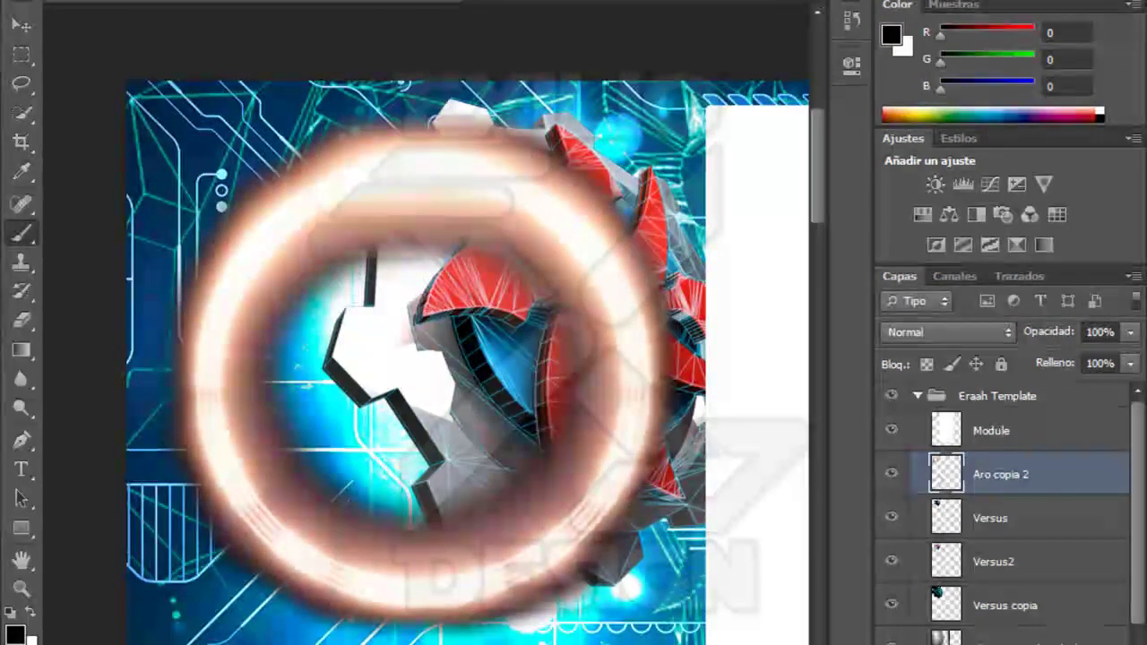
key("shift+alt+s")
- Reorder the ring layer among the gear layers and hide the white Module panel
key("v")
key("ctrl+bracketleft")
key("ctrl+bracketleft")
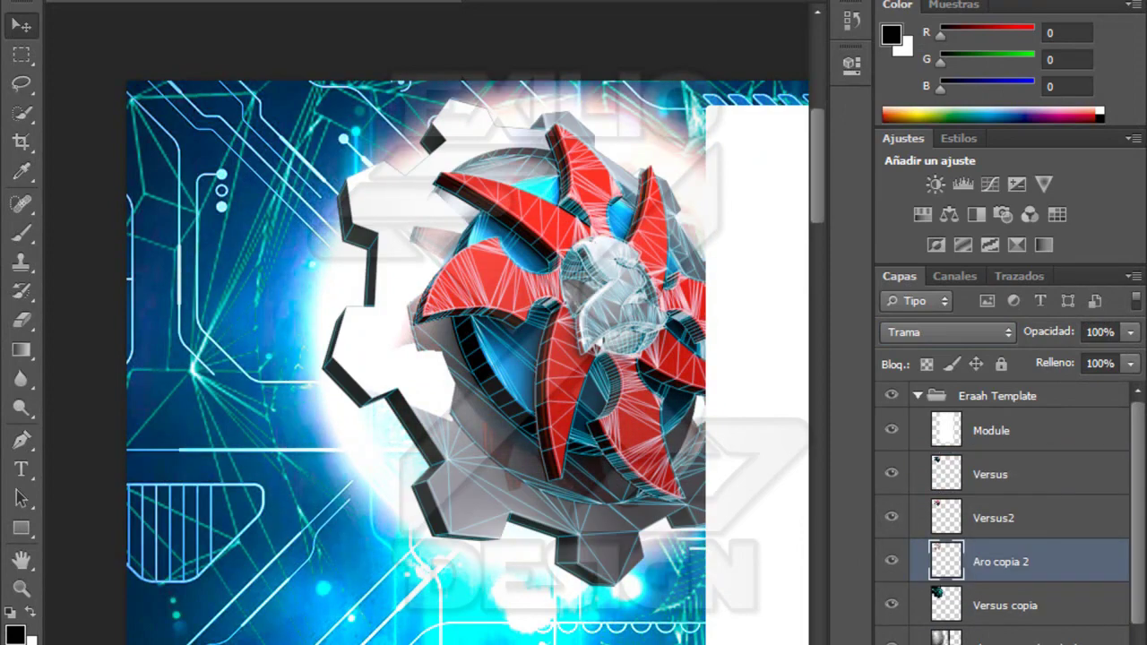
key("ctrl+minus")
key("ctrl+bracketright")
key("ctrl+bracketright")
left_click(891, 430)
- Warp the ring around the gear and move it beneath Versus2
key("ctrl+t")
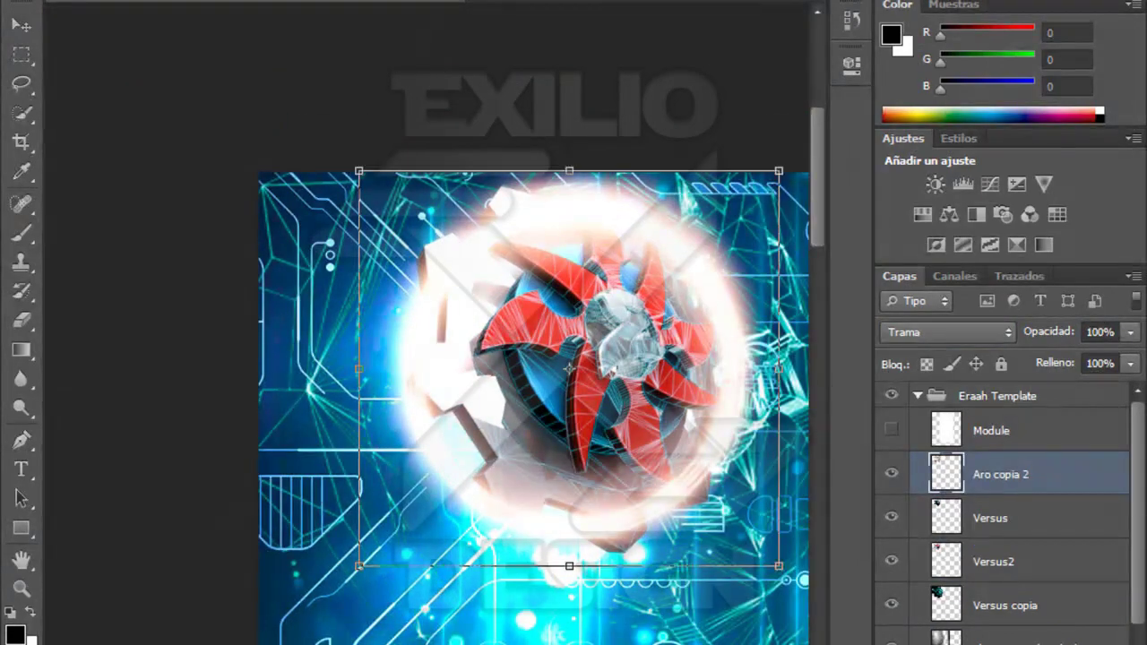
left_click_drag(779, 170, 779, 152)
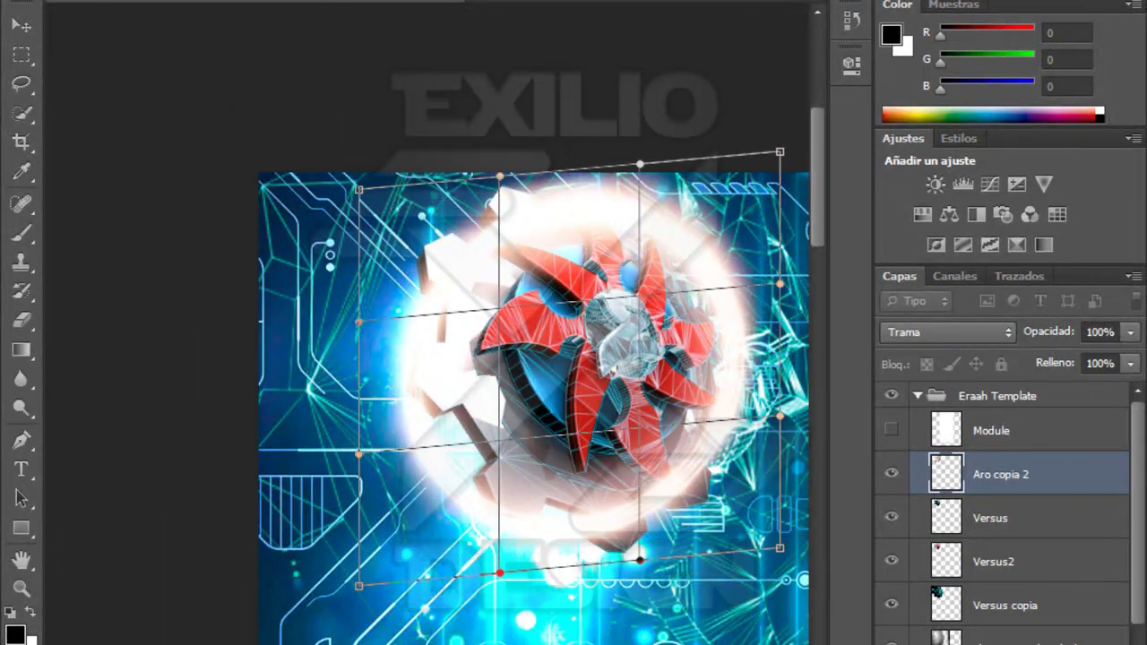
left_click_drag(385, 340, 427, 350)
left_click_drag(753, 331, 688, 315)
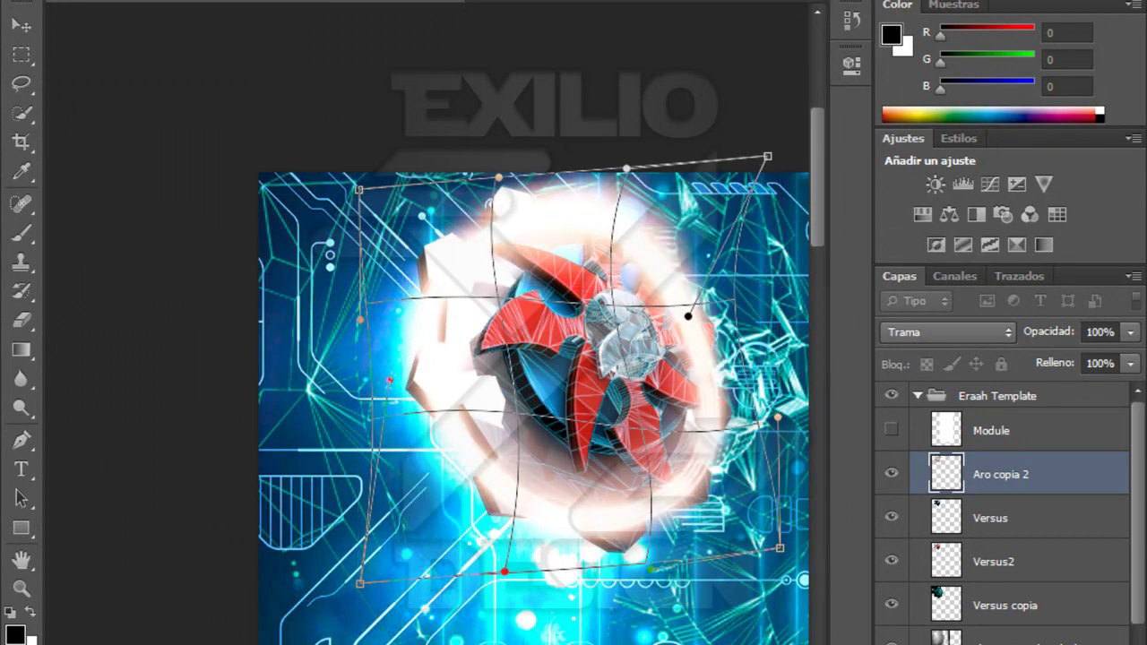
key("Return")
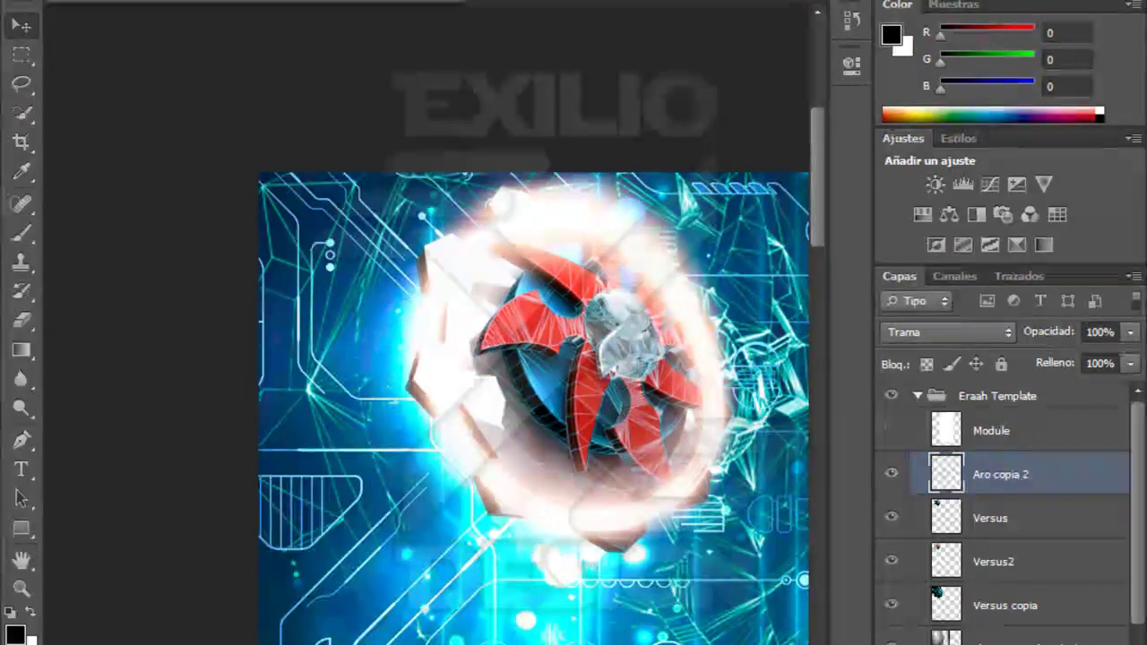
left_click_drag(937, 590, 936, 592)
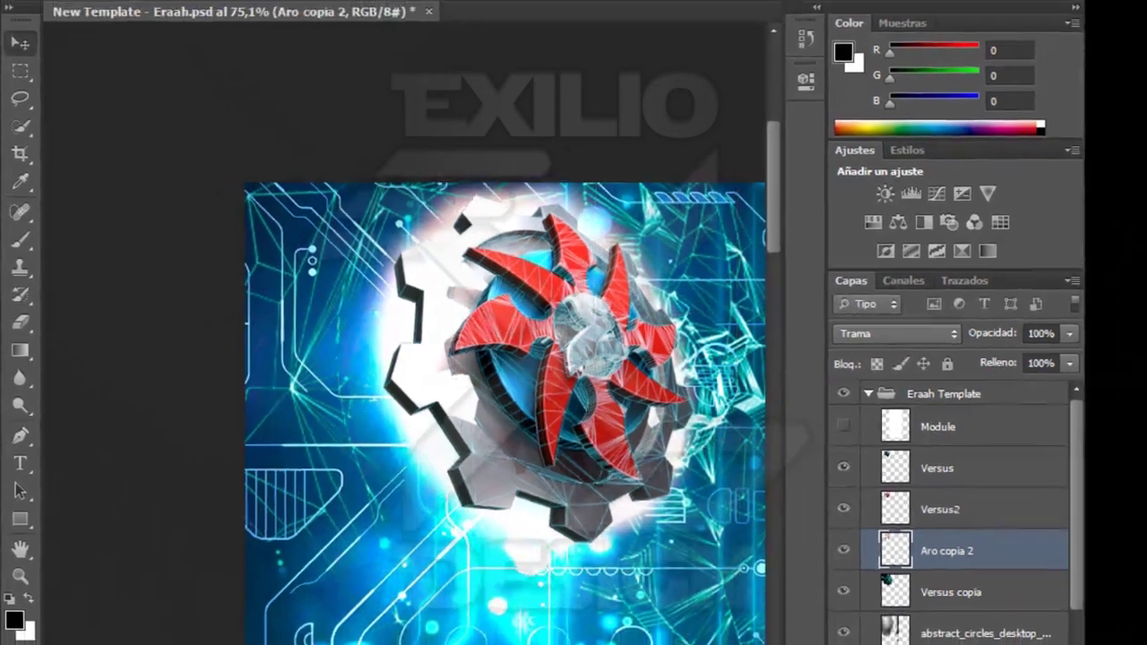
- Place the Spark2 image from the SPARKS folder
left_click(61, 8)
left_click(77, 344)
left_click(590, 115)
left_click(591, 116)
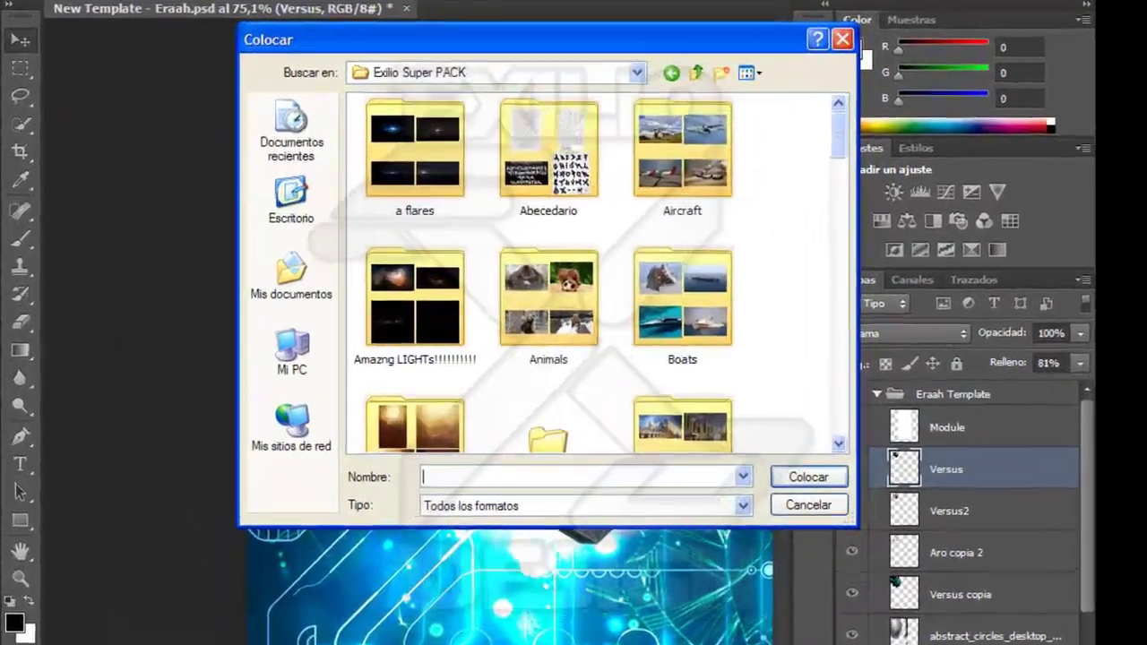
scroll(502, 283, "down", 5)
double_click(353, 386)
double_click(715, 141)
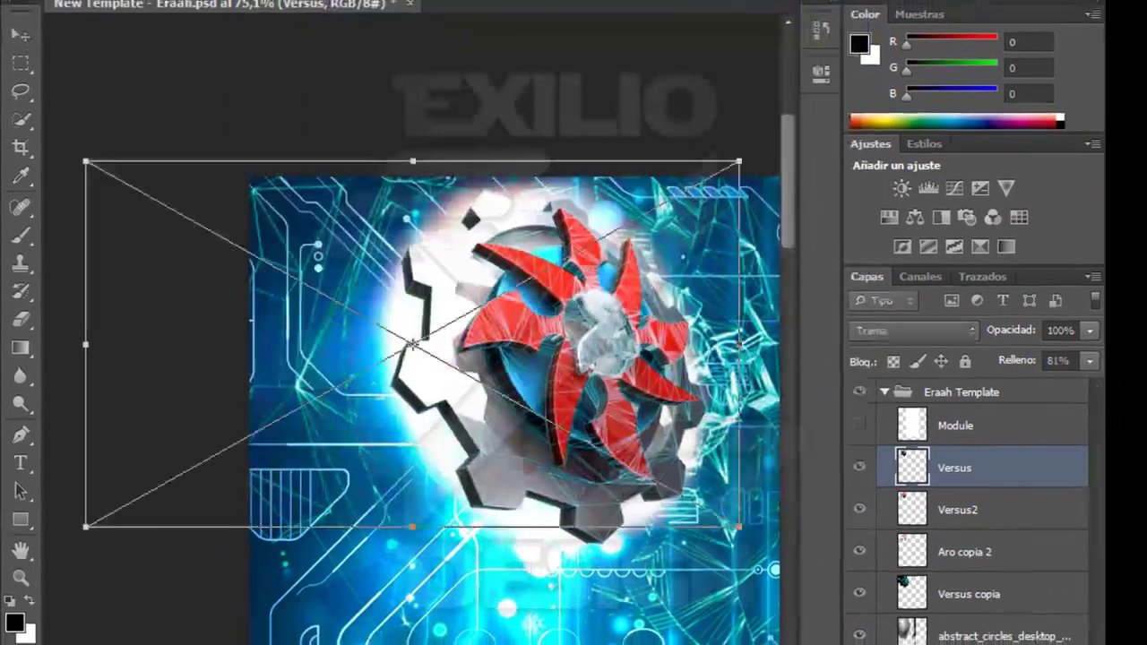
- Set Spark2 to Trama blending, commit it, and duplicate the spark layer twice
left_click(757, 324)
left_click(756, 134)
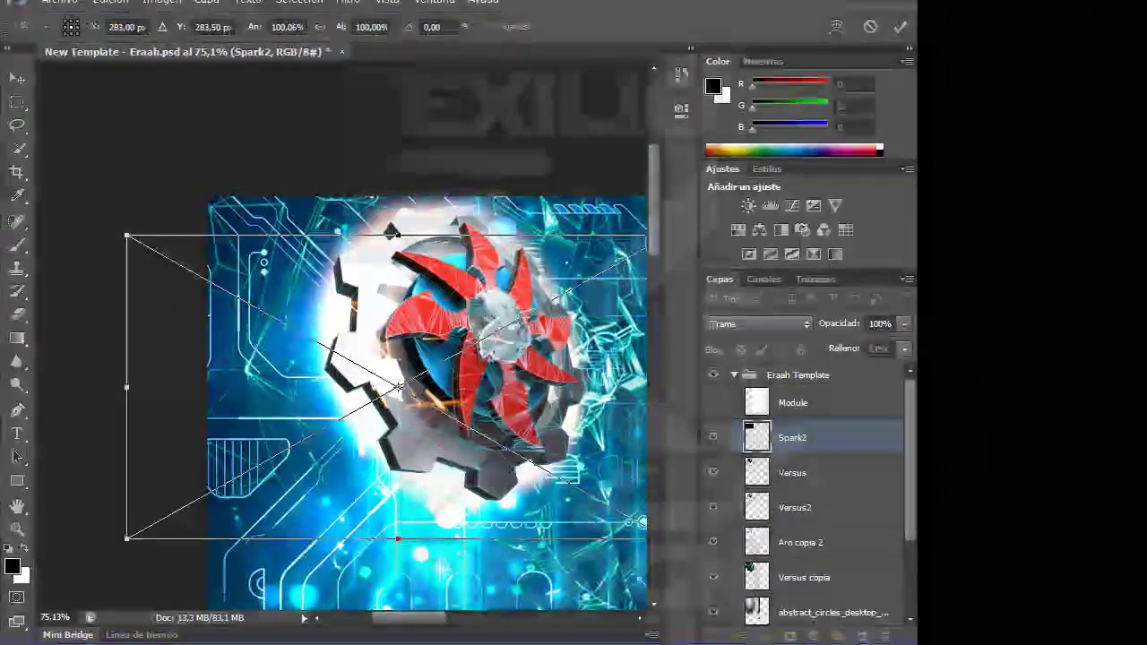
key("Return")
key("ctrl+j")
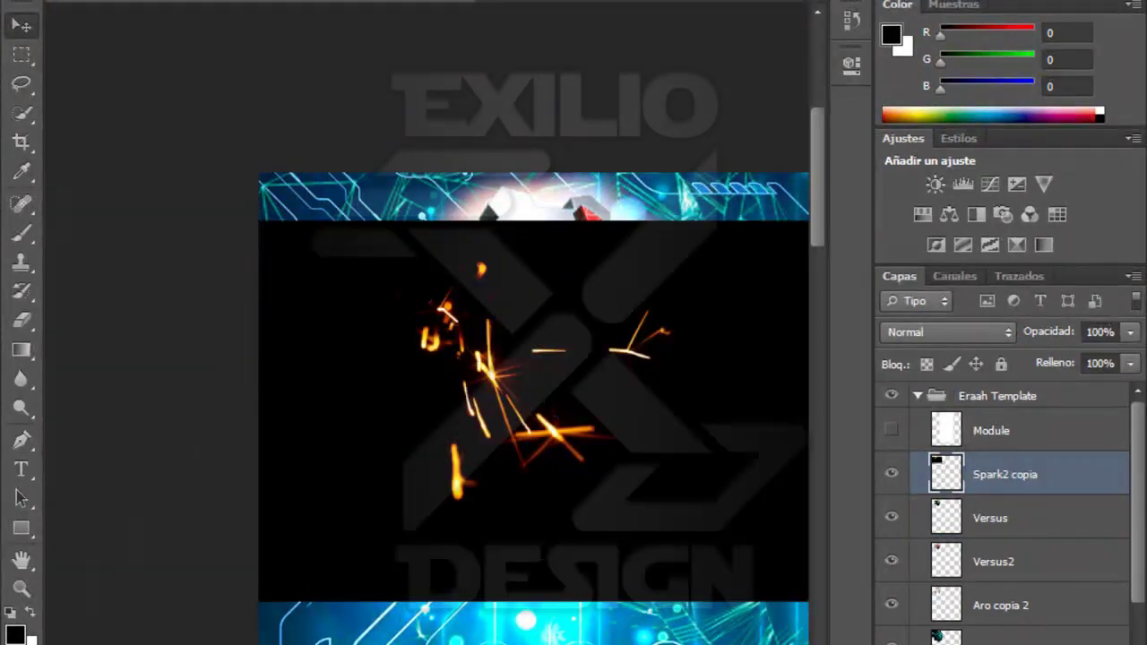
key("alt+shift+s")
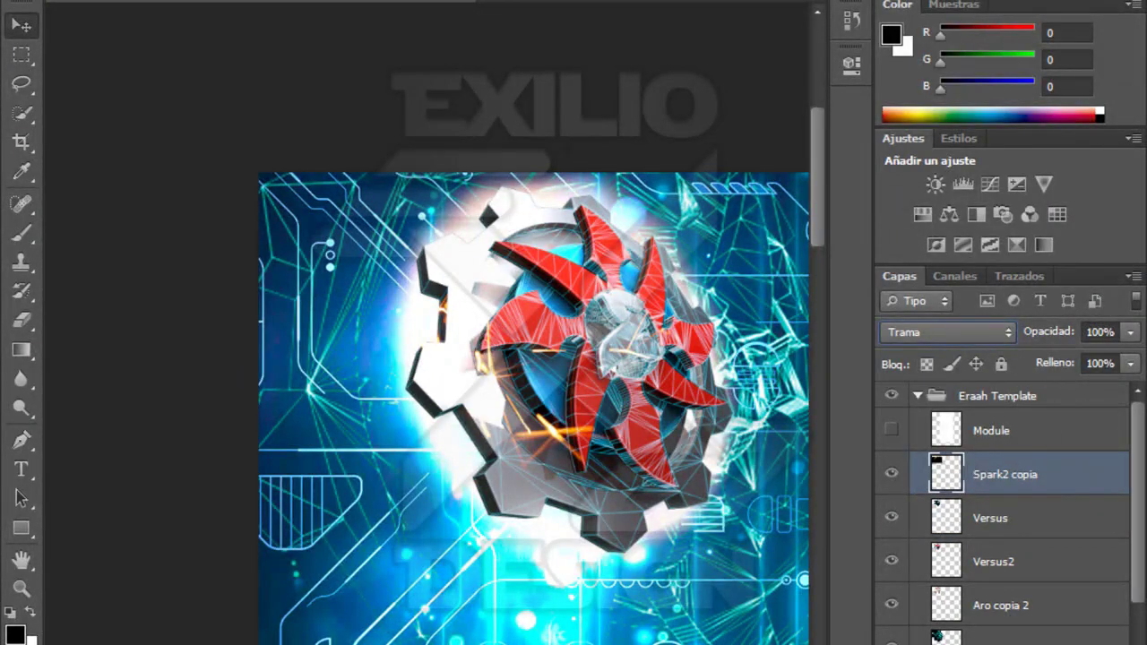
key("ctrl+j")
- Rotate the spark copy about 105°, shift it up-left, and merge it into Spark2 copia 2
key("ctrl+t")
right_click(615, 412)
left_click(652, 473)
left_click_drag(627, 421, 471, 502)
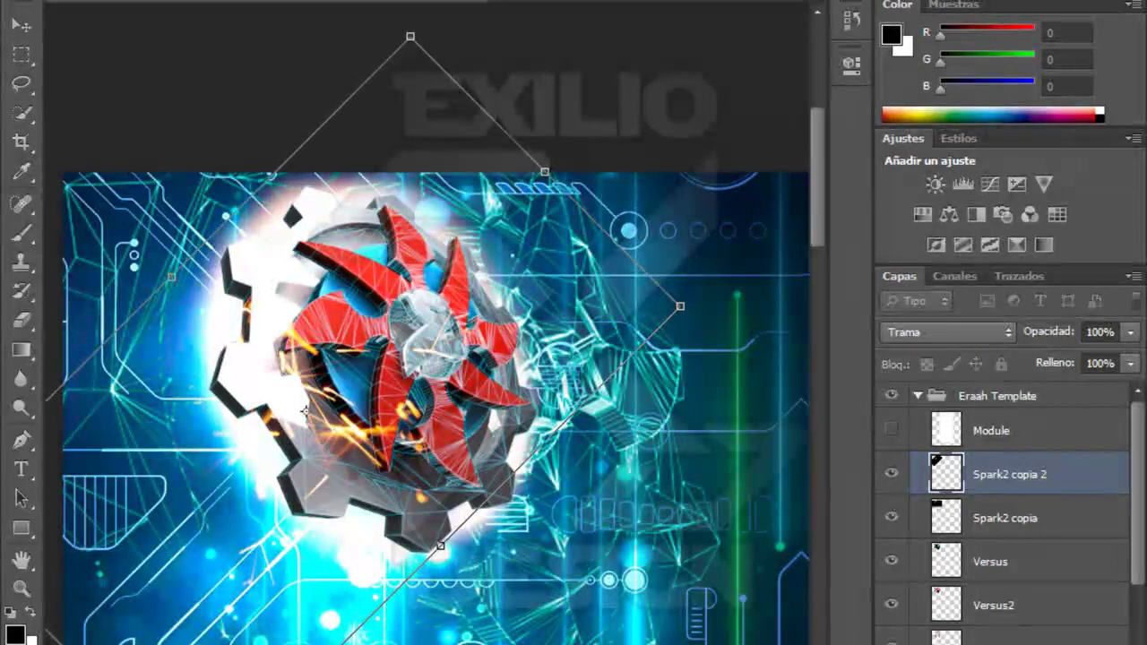
left_click_drag(467, 413, 427, 398)
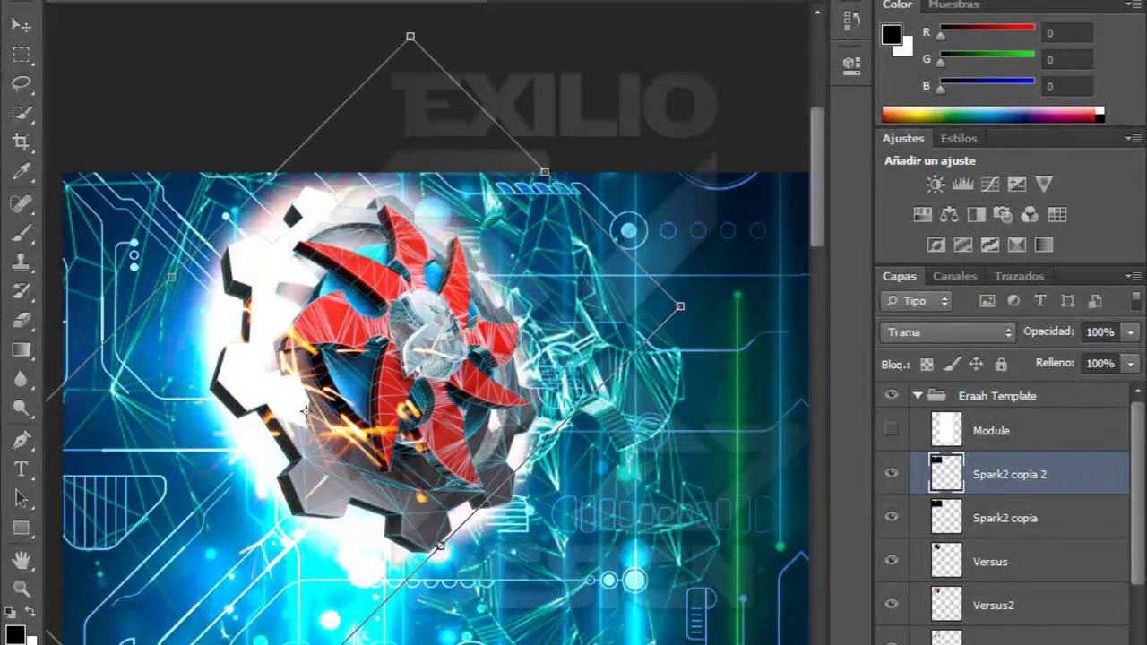
left_click_drag(502, 296, 478, 276)
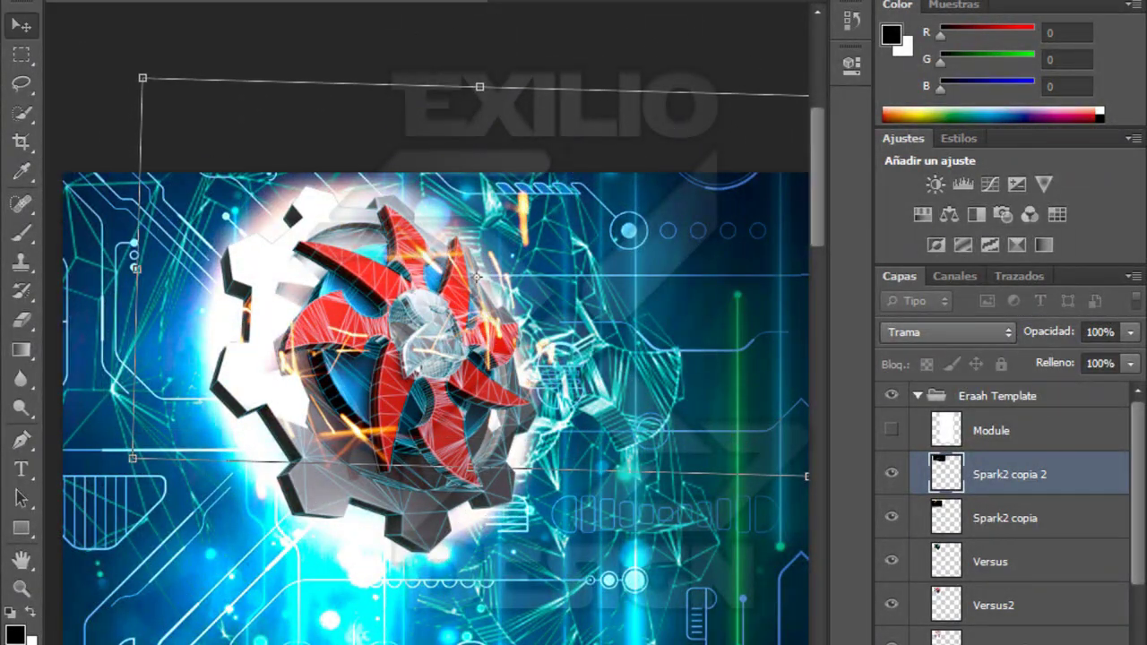
key("Return")
key("ctrl+e")
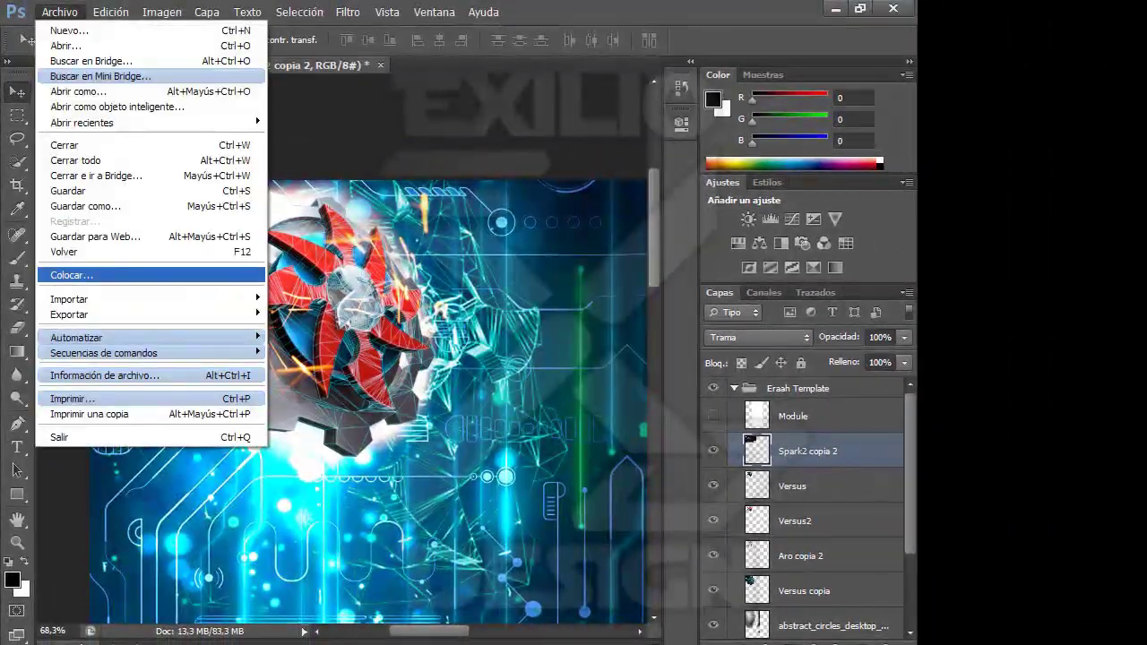
- Place sparks4 in Trama blending and warp it around the gear's edge
left_click(41, 271)
scroll(512, 332, "down", 2)
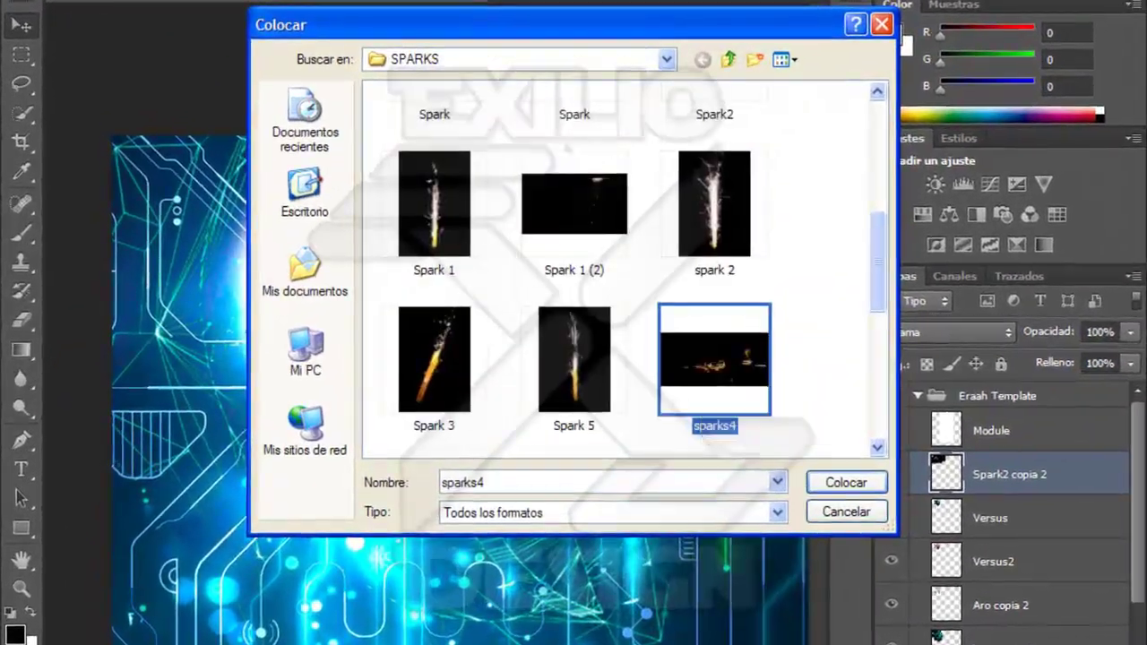
key("Return")
key("Up")
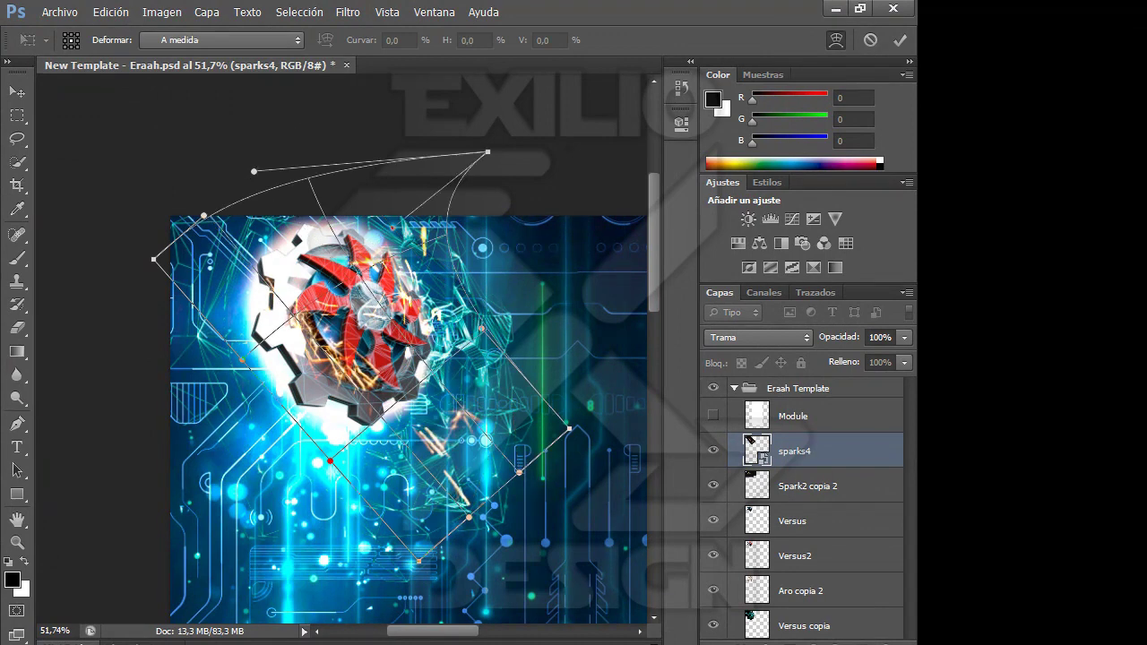
left_click_drag(519, 473, 537, 420)
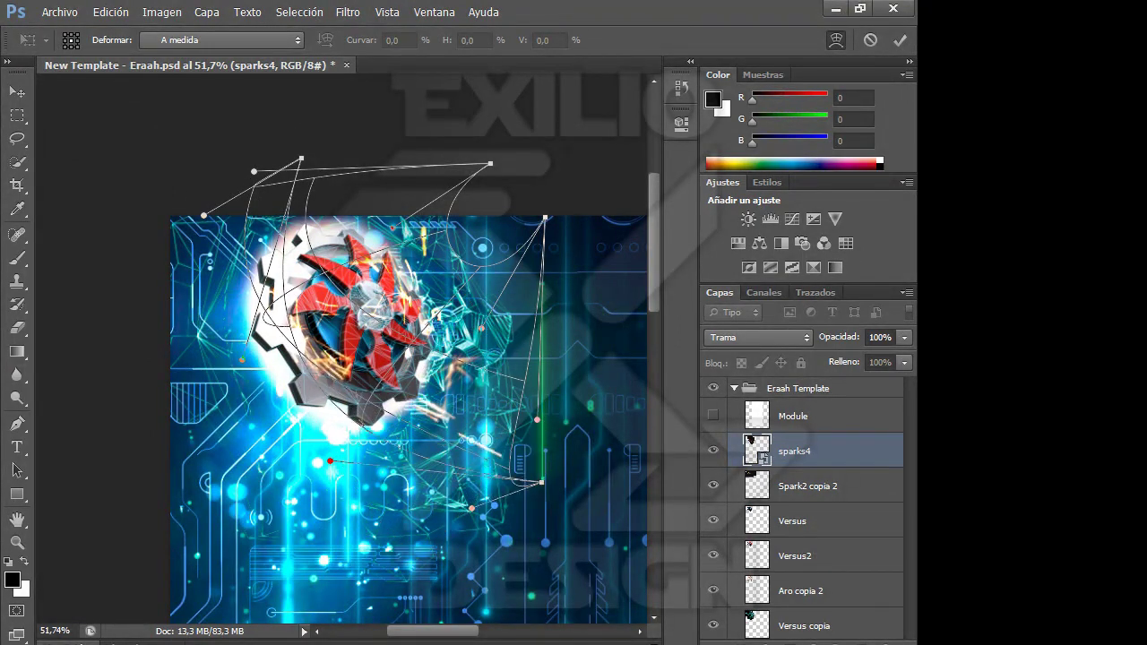
left_click(899, 39)
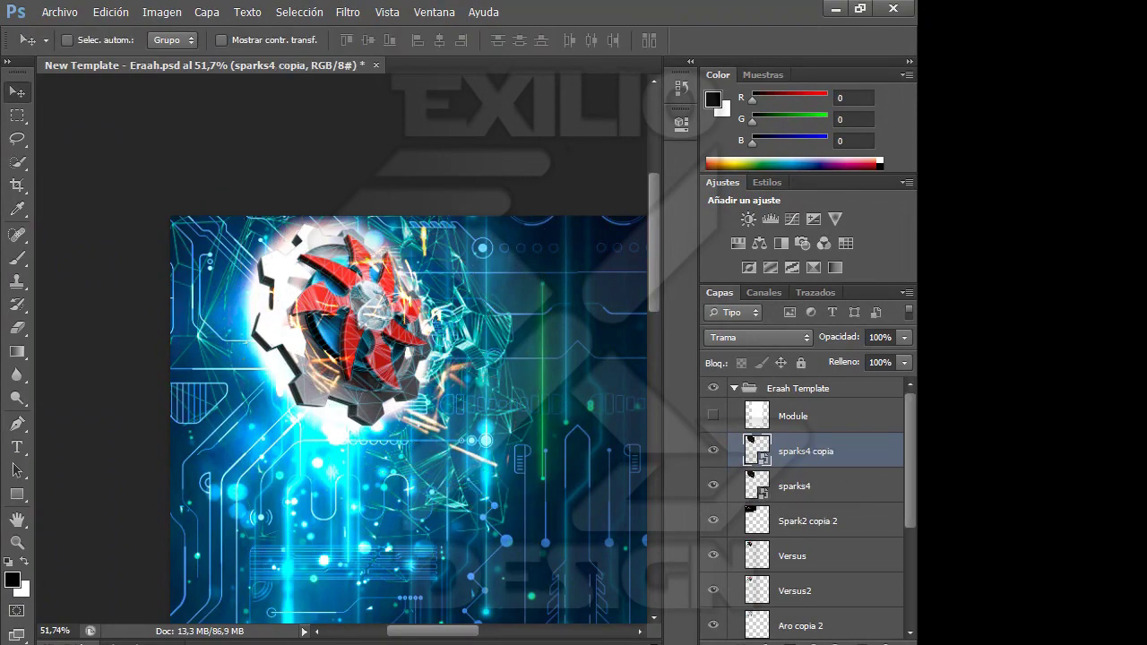
- Warp the sparks4 copia duplicate around the gear's left side
key("ctrl+t")
left_click(837, 39)
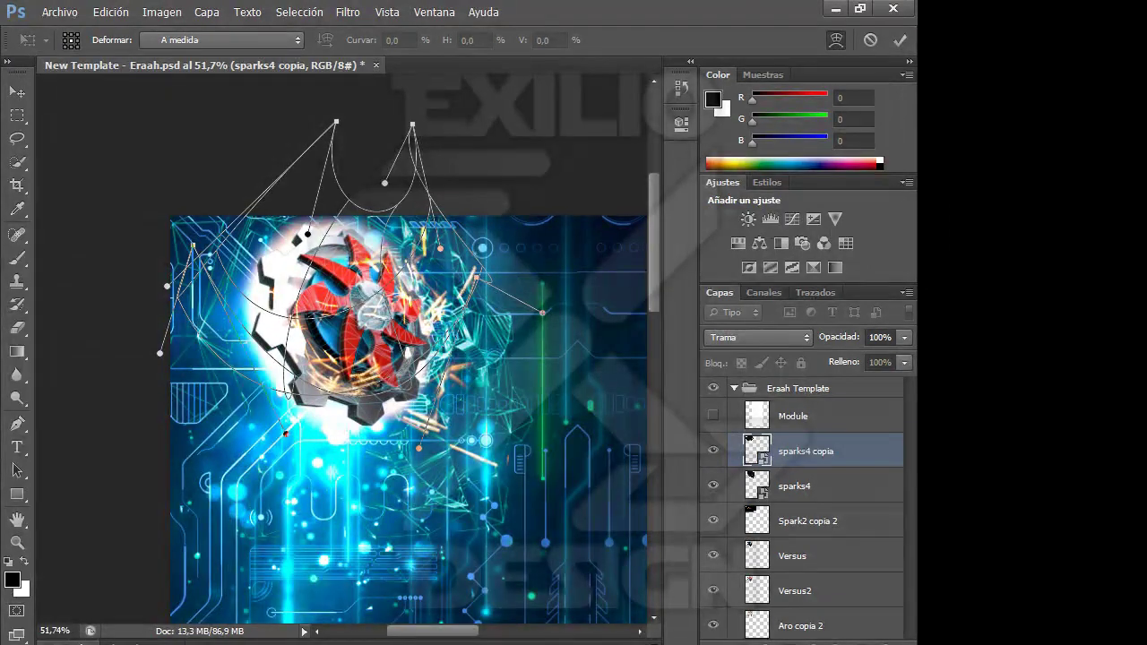
left_click_drag(159, 353, 205, 333)
key("Return")
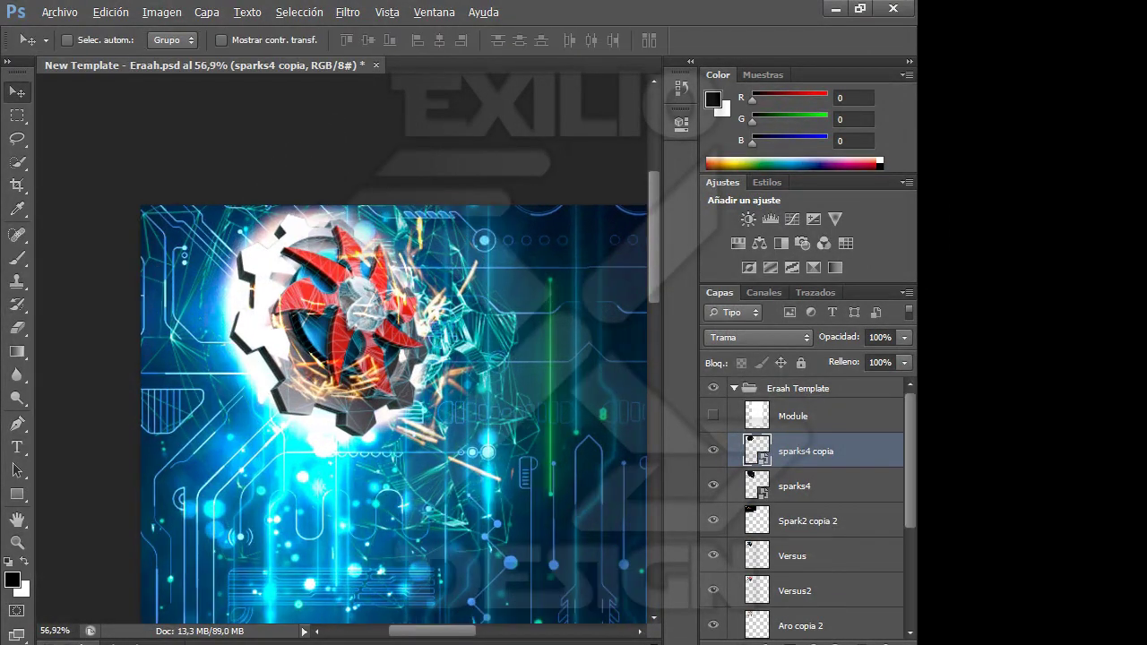
- Show the white Module panel and rotate the two spark layers
left_click(714, 415)
double_click(17, 542)
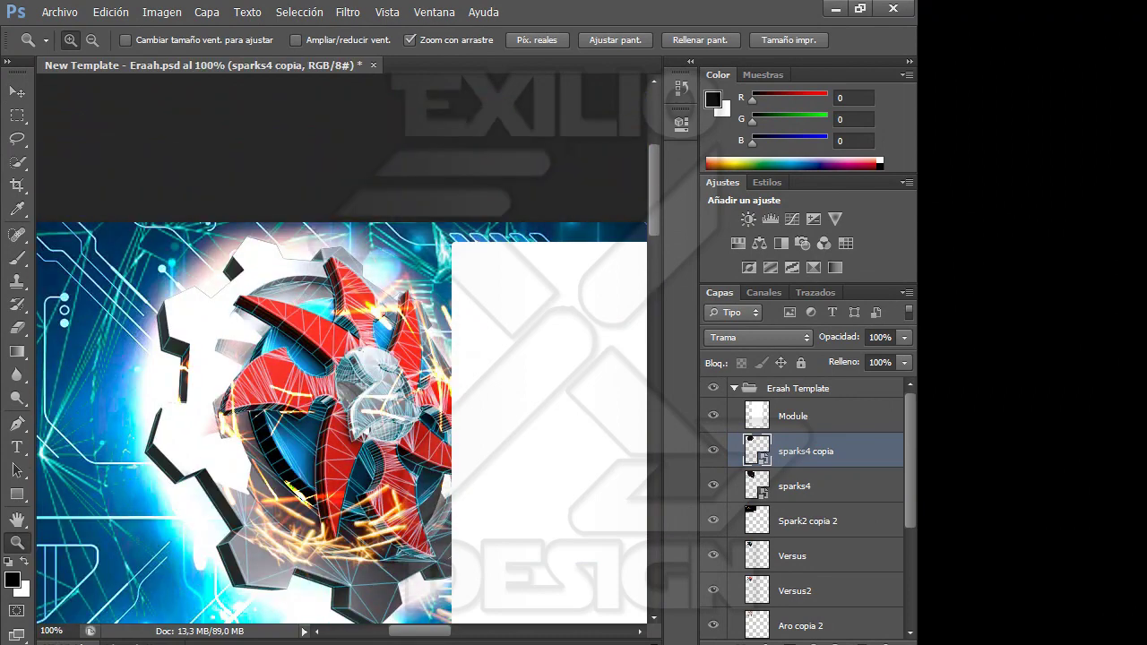
left_click(794, 486, "shift")
key("ctrl+t")
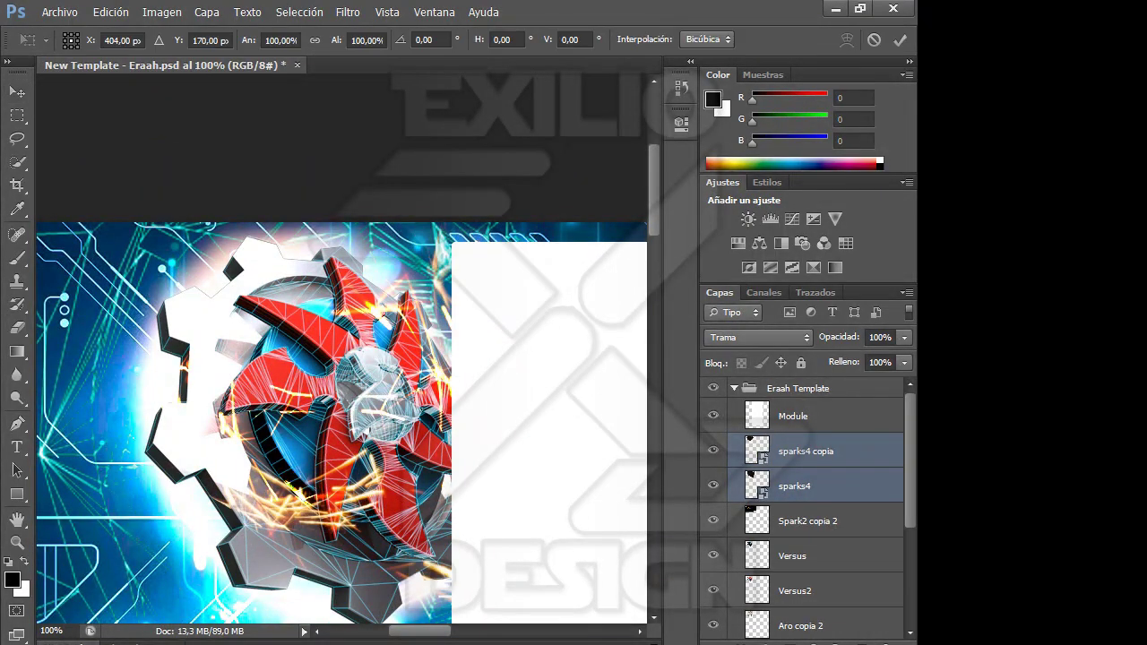
key("ctrl+0")
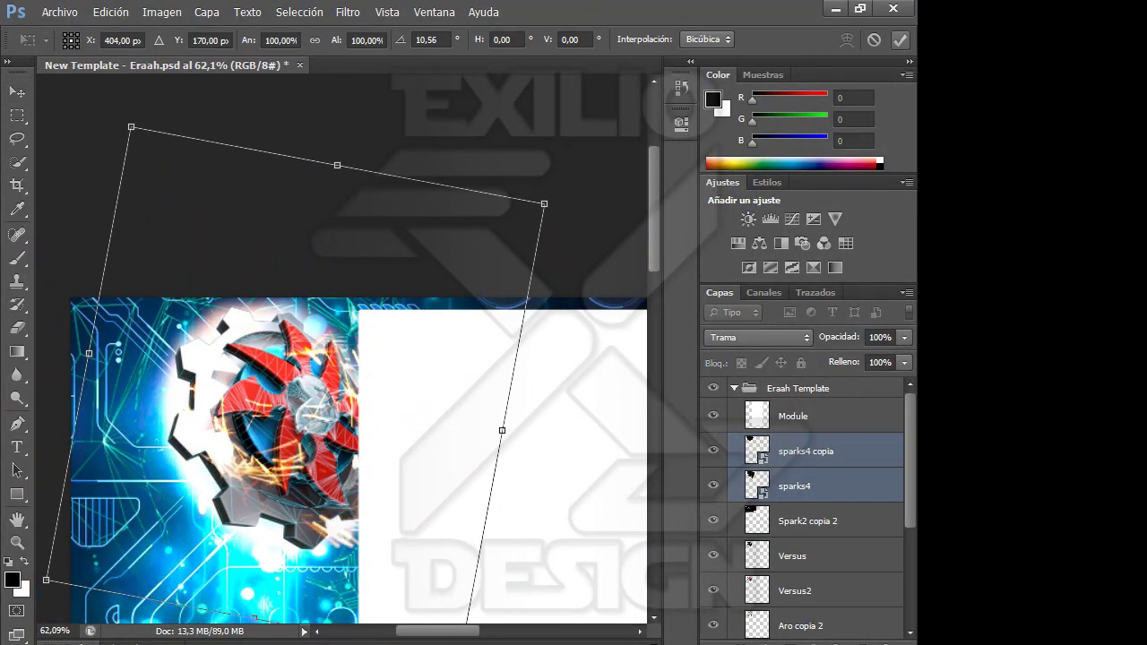
left_click(900, 39)
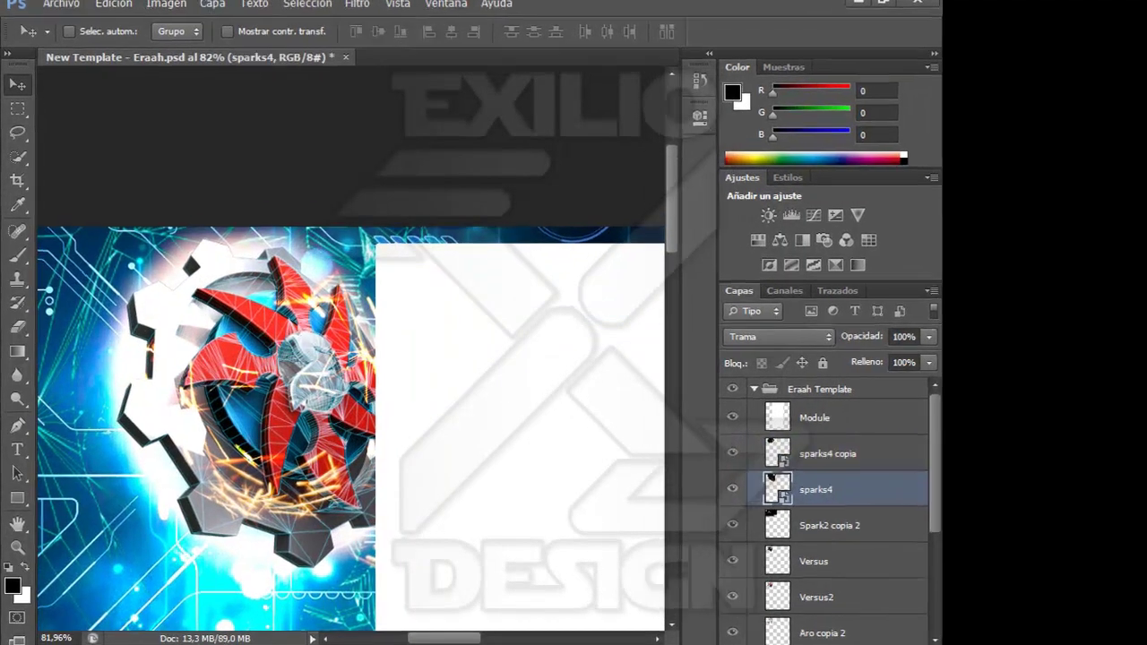
- Duplicate the spark layers, then rotate and reposition the copies over the gear
key("ctrl+j")
key("ctrl+t")
left_click_drag(947, 469, 896, 421)
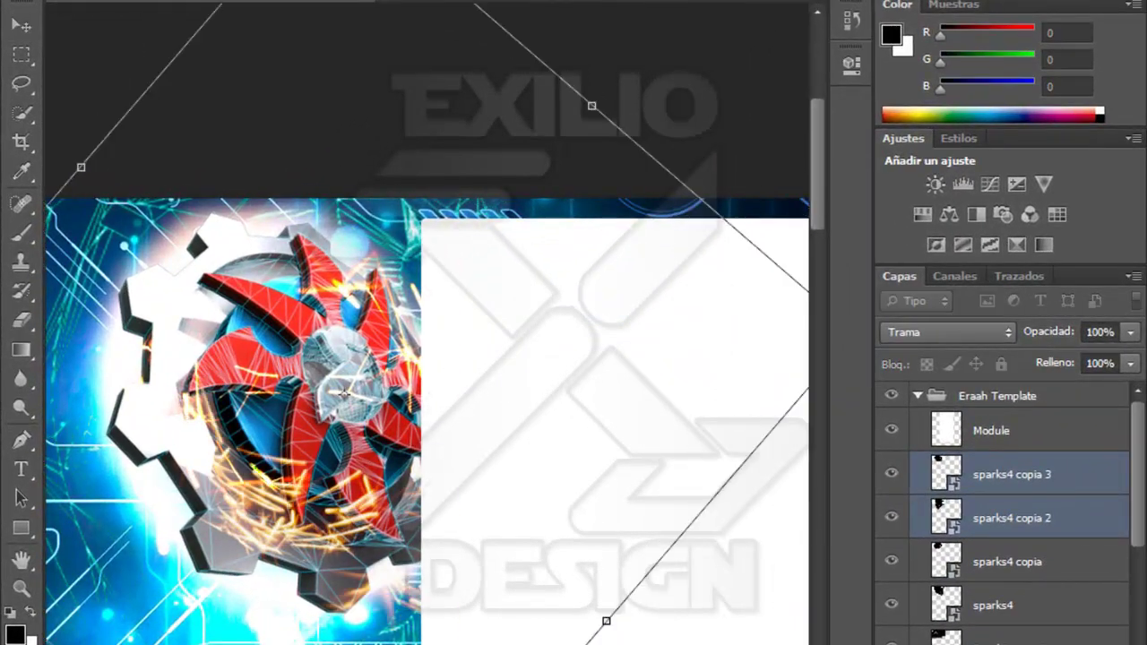
left_click_drag(359, 448, 385, 466)
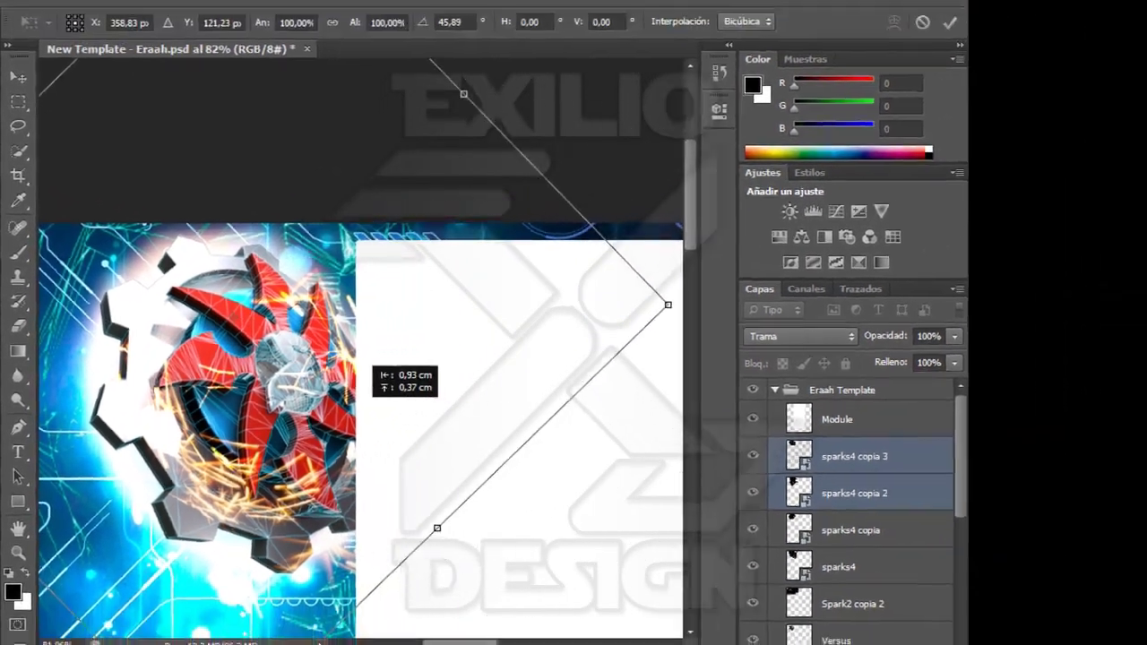
left_click_drag(430, 358, 448, 395)
scroll(300, 445, "down", 2)
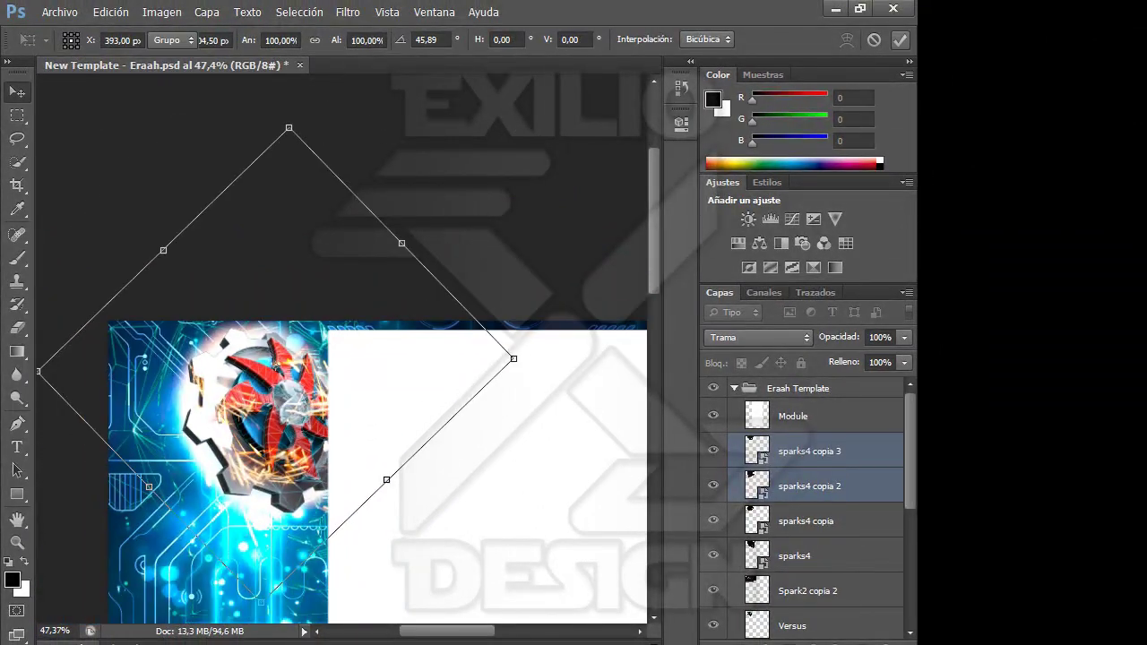
key("Return")
- Merge the spark layers into one Trama layer at 64% fill and begin placing another image
key("ctrl+e")
left_click(759, 337)
left_click(744, 151)
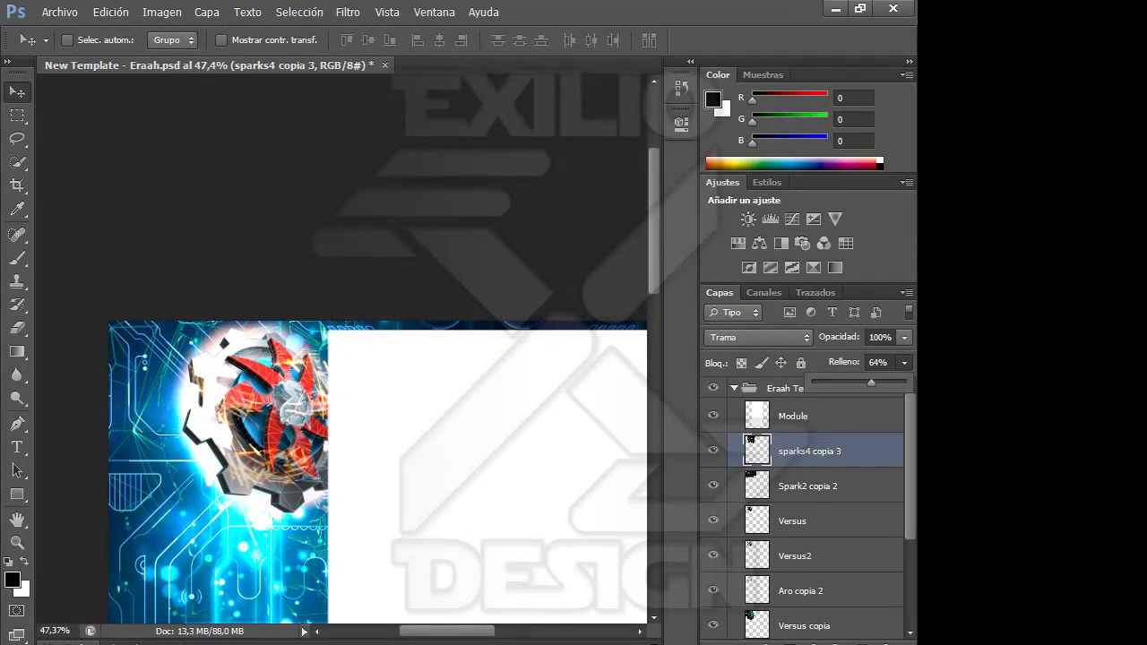
left_click(60, 11)
left_click(67, 274)
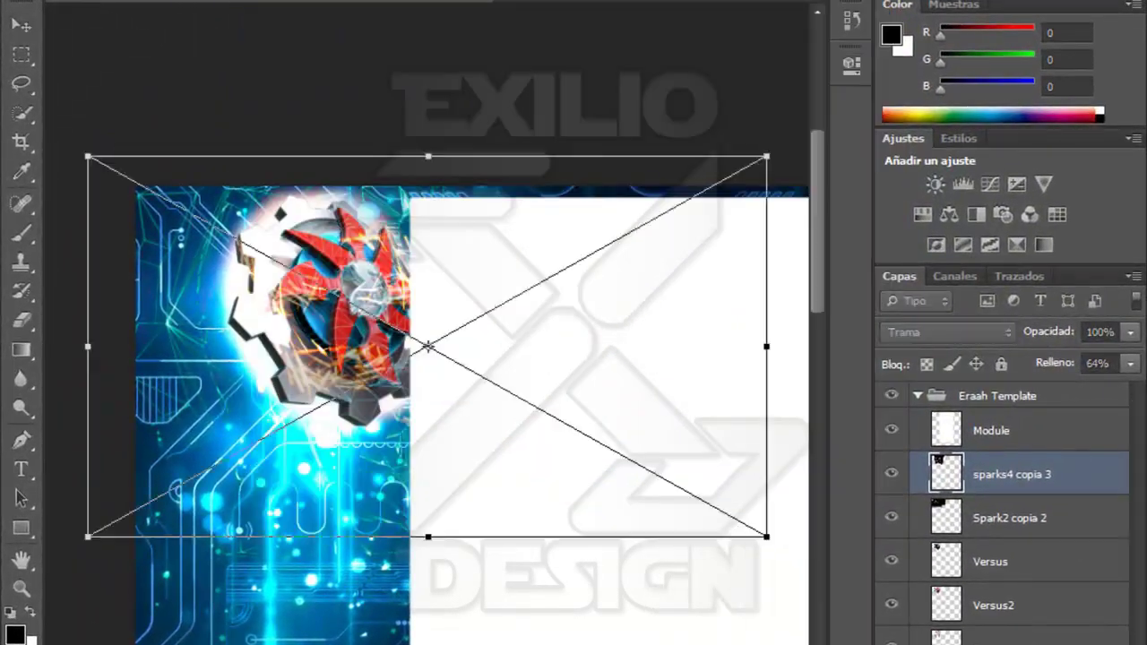
- Position the StreakFlare over the gear and paint a layer mask on it
left_click_drag(538, 278, 457, 153)
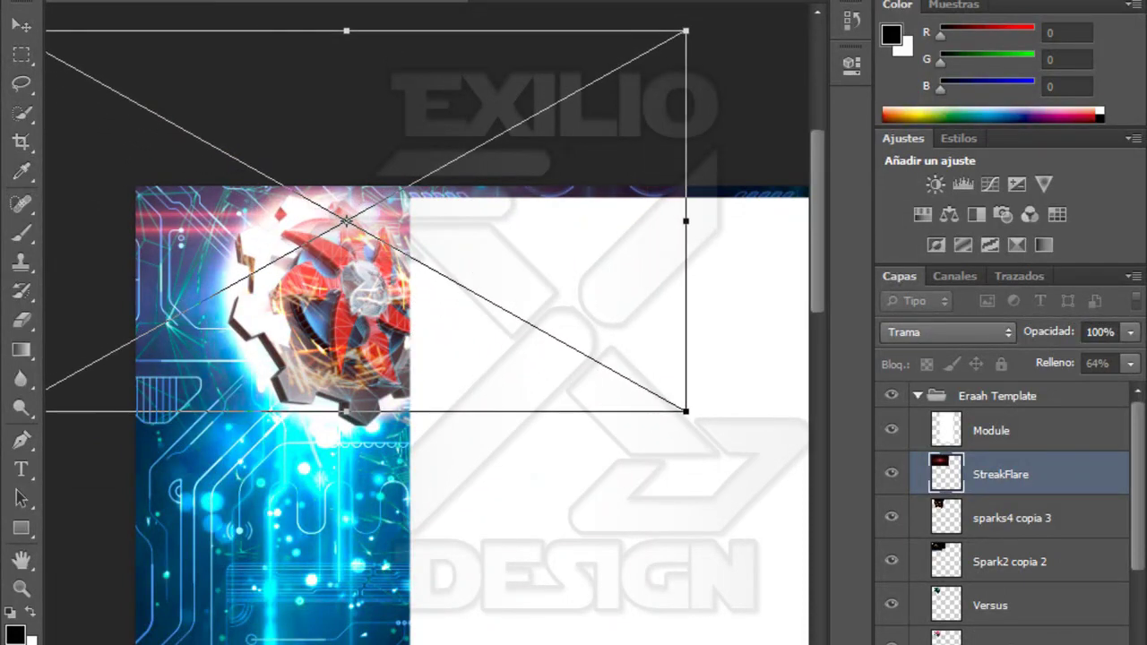
key("Return")
right_click(1004, 474)
left_click(807, 248)
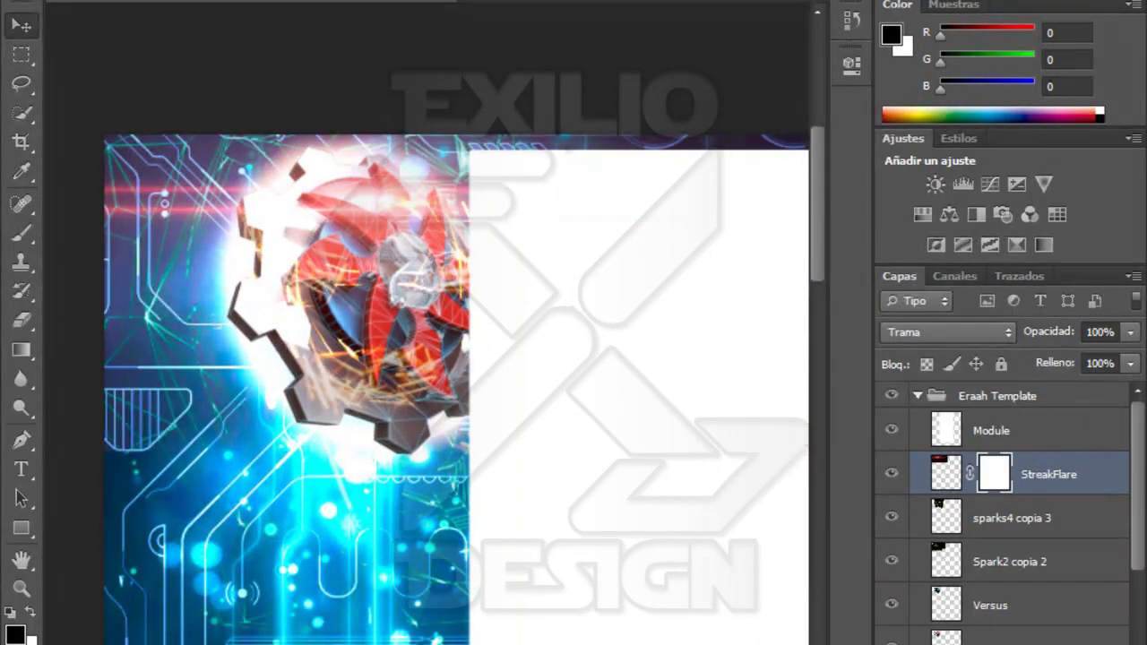
key("b")
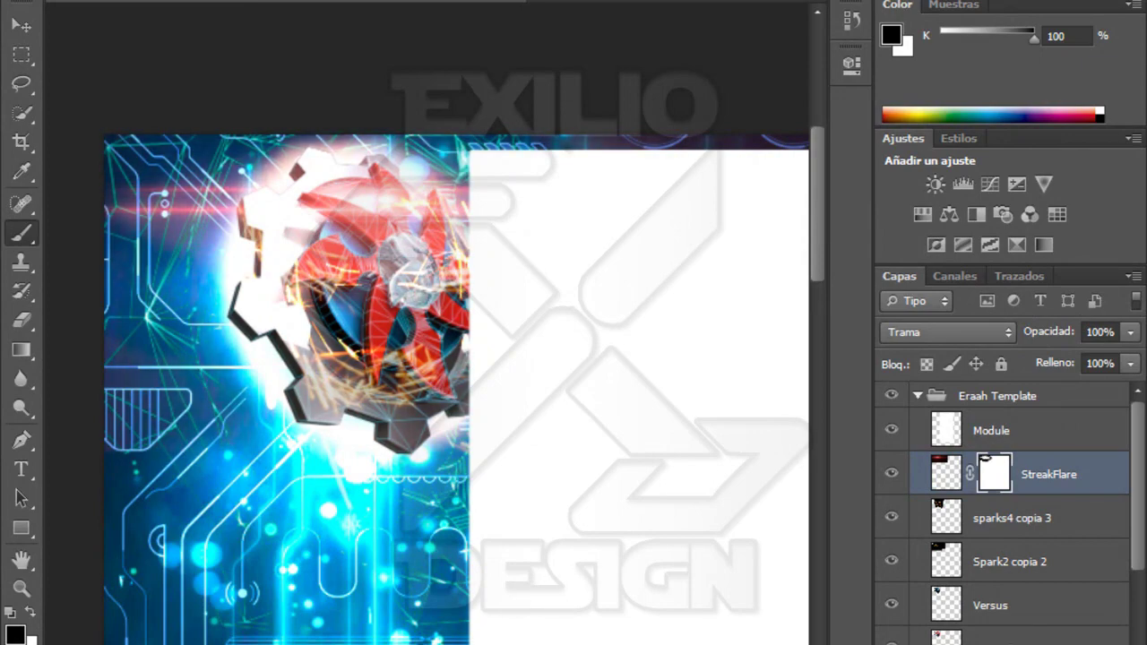
key("z")
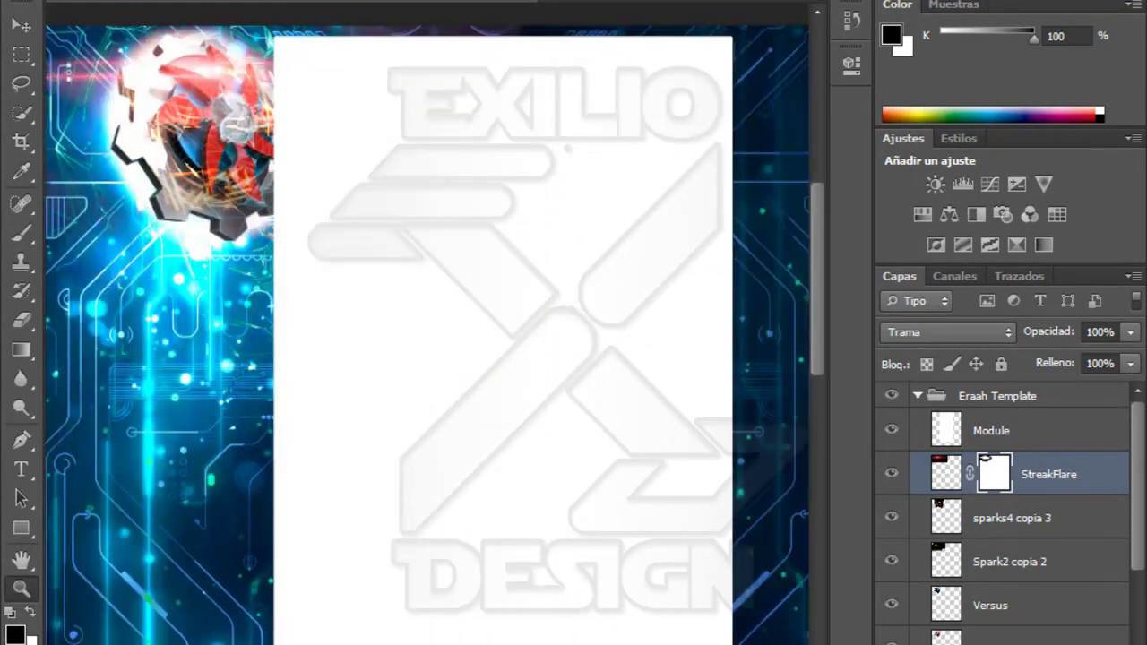
- Group the gear artwork as Grupo 1 and mirror a copy into the top-right corner
key("ctrl+g")
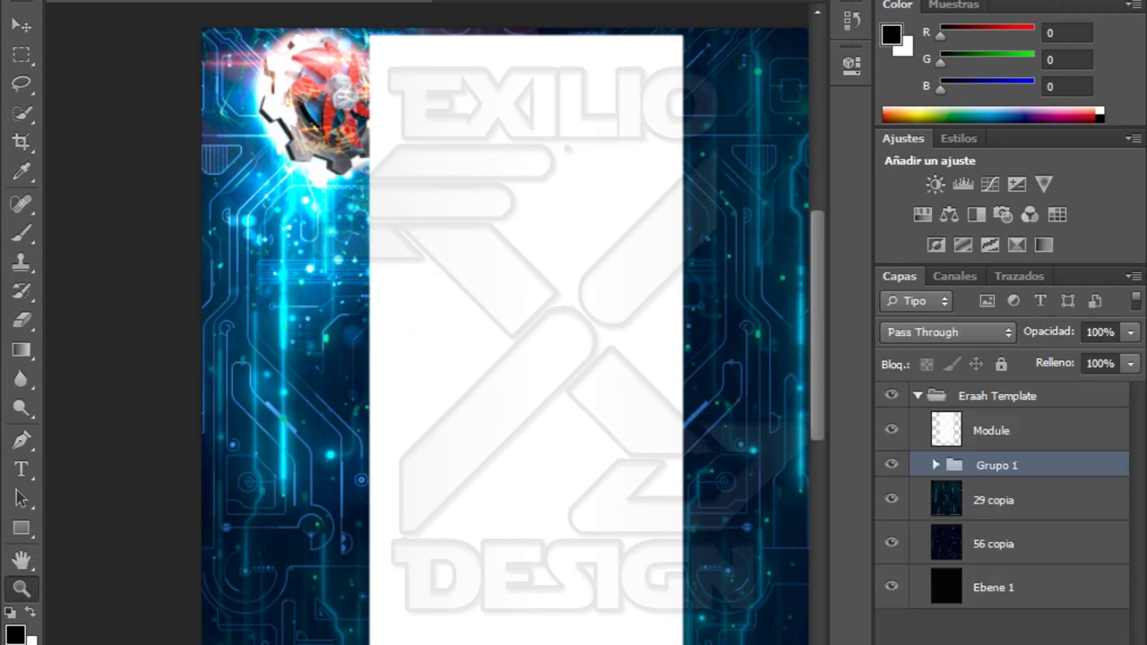
key("ctrl+j")
key("ctrl+t")
mouse_move(63, 222)
left_mouse_down()
mouse_move(638, 218)
mouse_move(559, 218)
left_mouse_up()
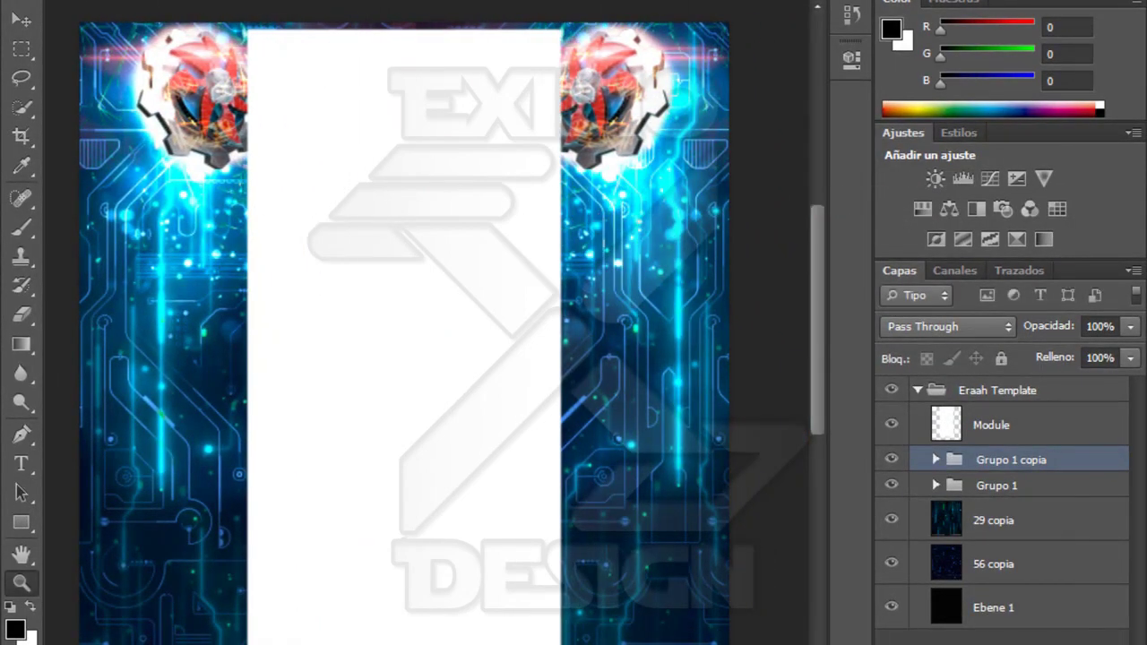
key("ctrl+minus")
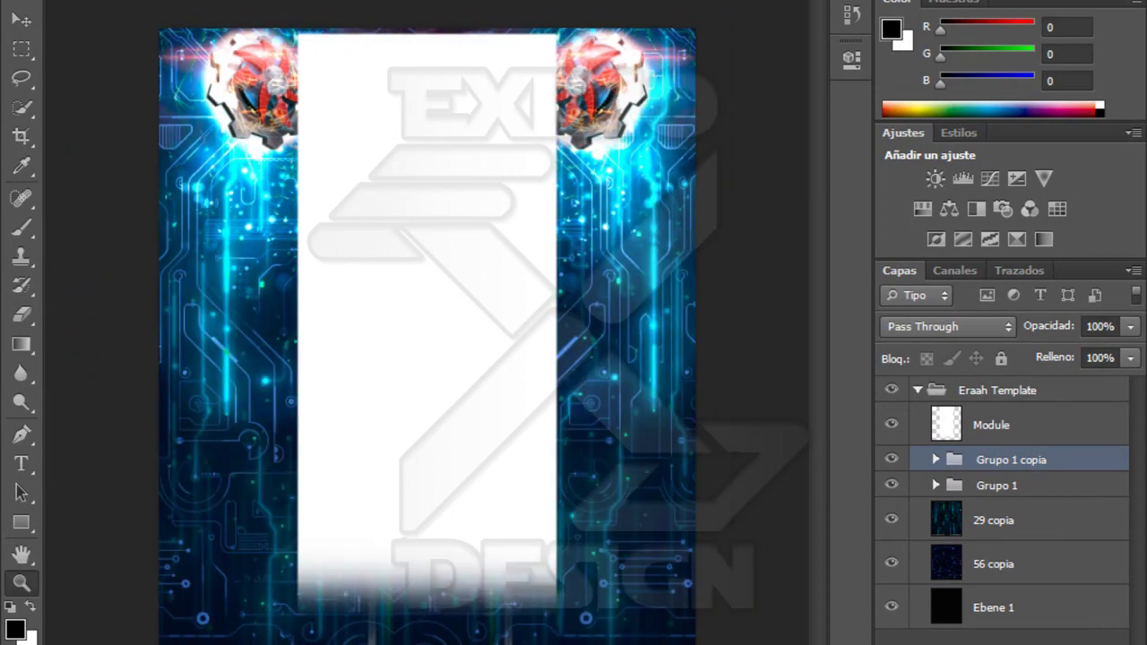
- Add a Violeta, naranja gradient map over everything, blended as Luz suave at 72% fill
left_click(1017, 239)
left_click(650, 119)
left_click(564, 89)
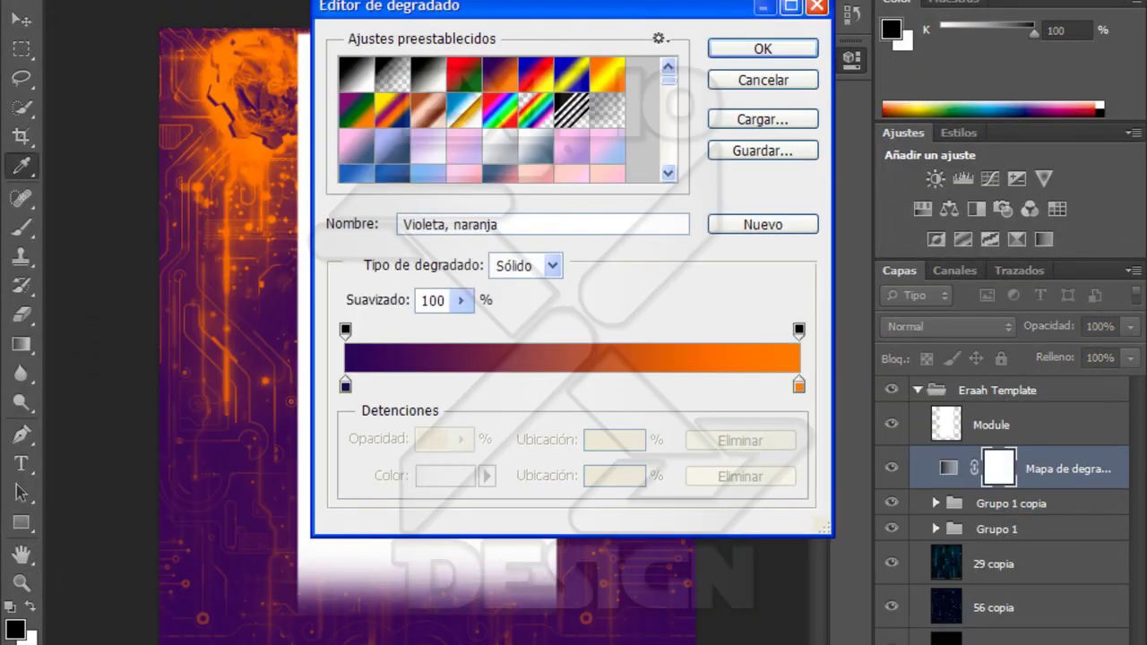
left_click(763, 46)
left_click(948, 326)
left_click(905, 201)
left_click(787, 45)
left_click(948, 326)
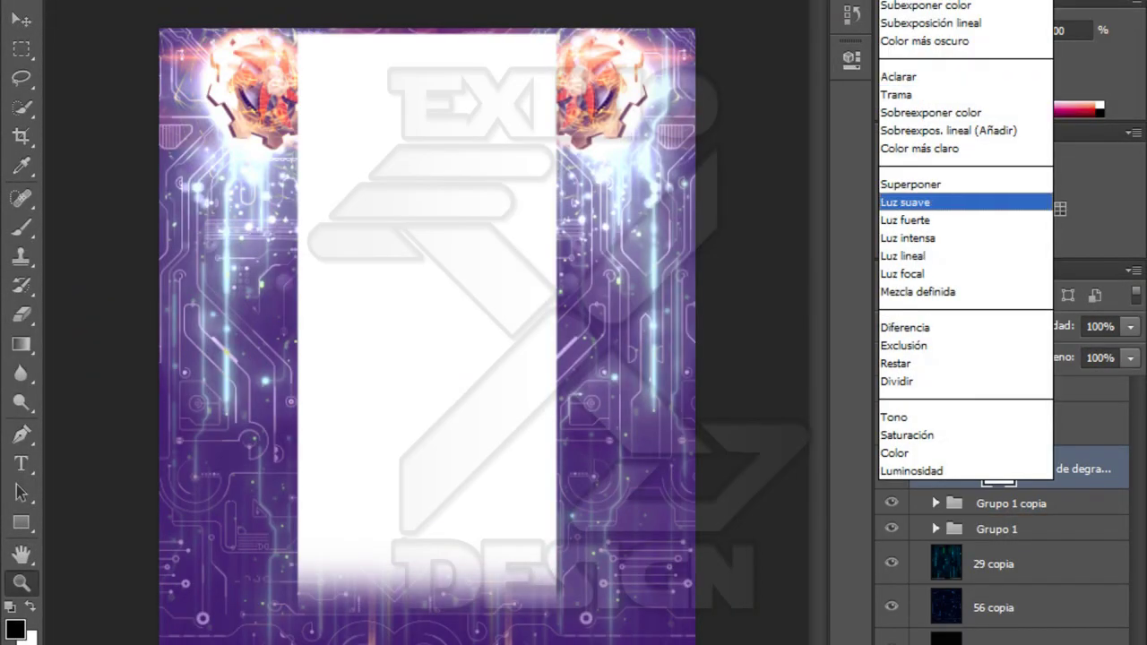
left_click(905, 202)
left_click(1131, 358)
left_click_drag(1099, 384, 1074, 384)
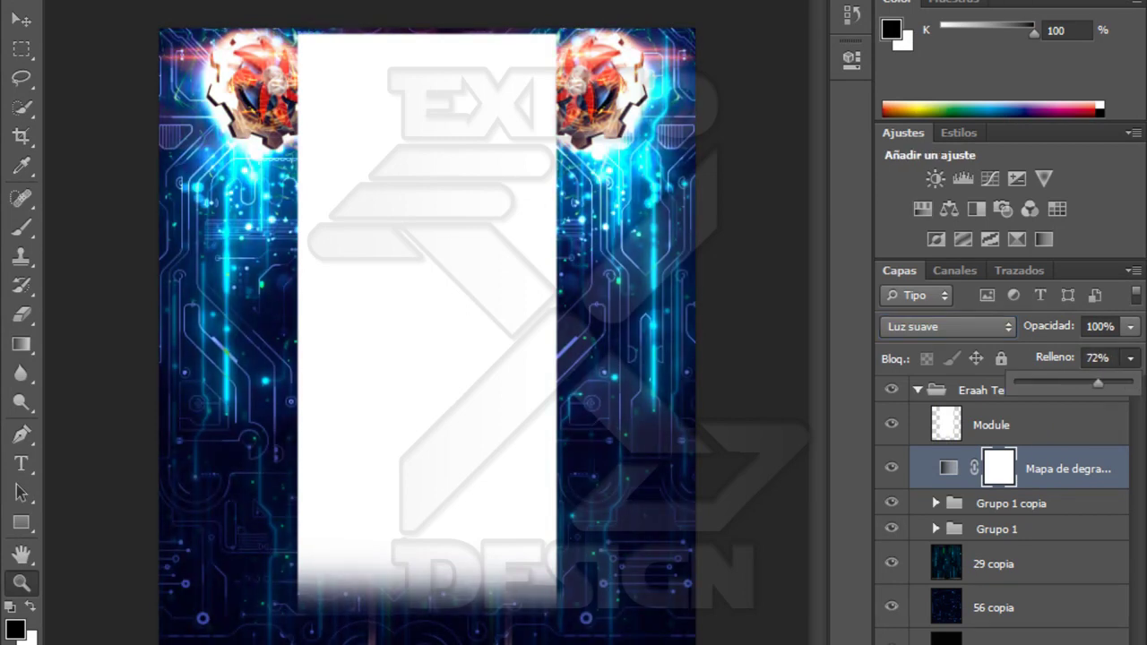